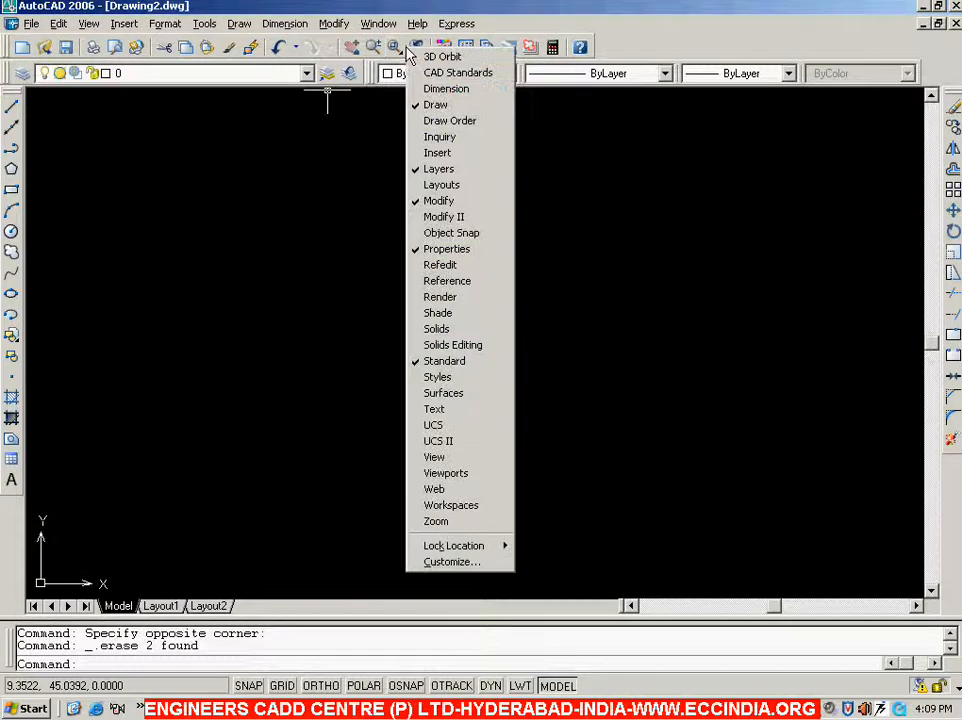
Step: Display the Object Snap toolbar and float it over the upper part of the drawing area
click(436, 234)
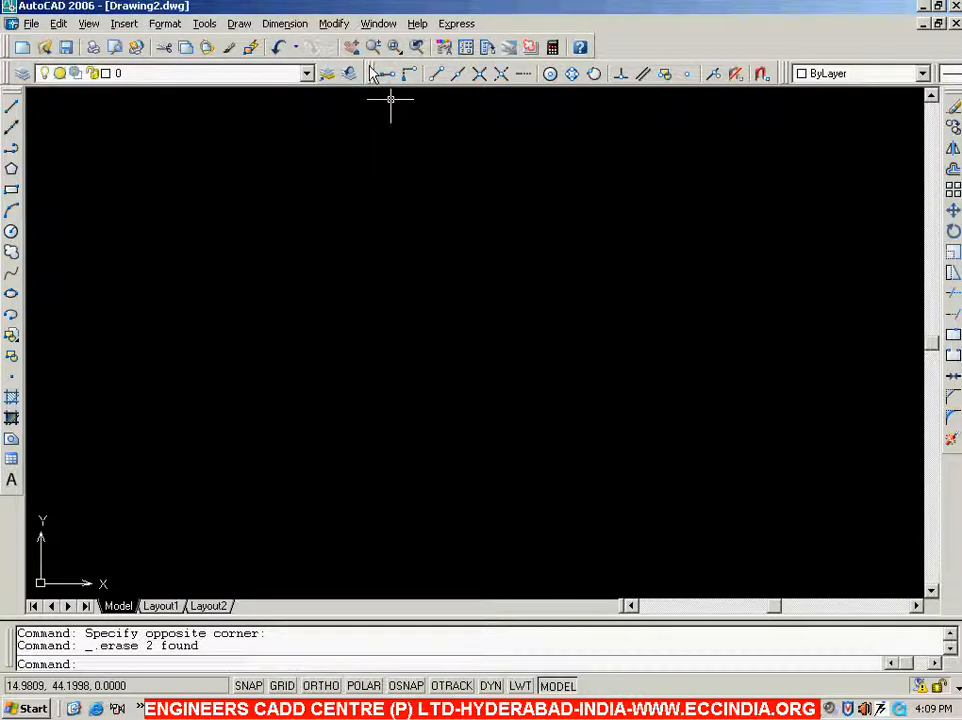
mouse_move(378, 73)
mouse_down()
mouse_move(396, 258)
mouse_move(520, 137)
mouse_up()
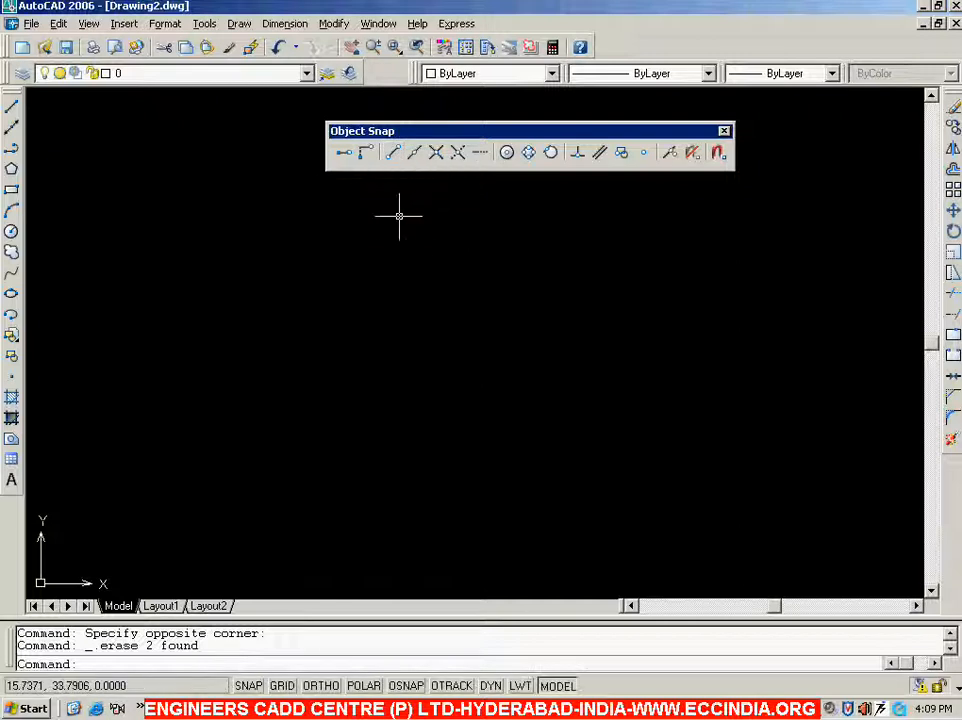
Step: Draw a single horizontal line across the middle of the drawing area with Ortho mode turned on
click(11, 107)
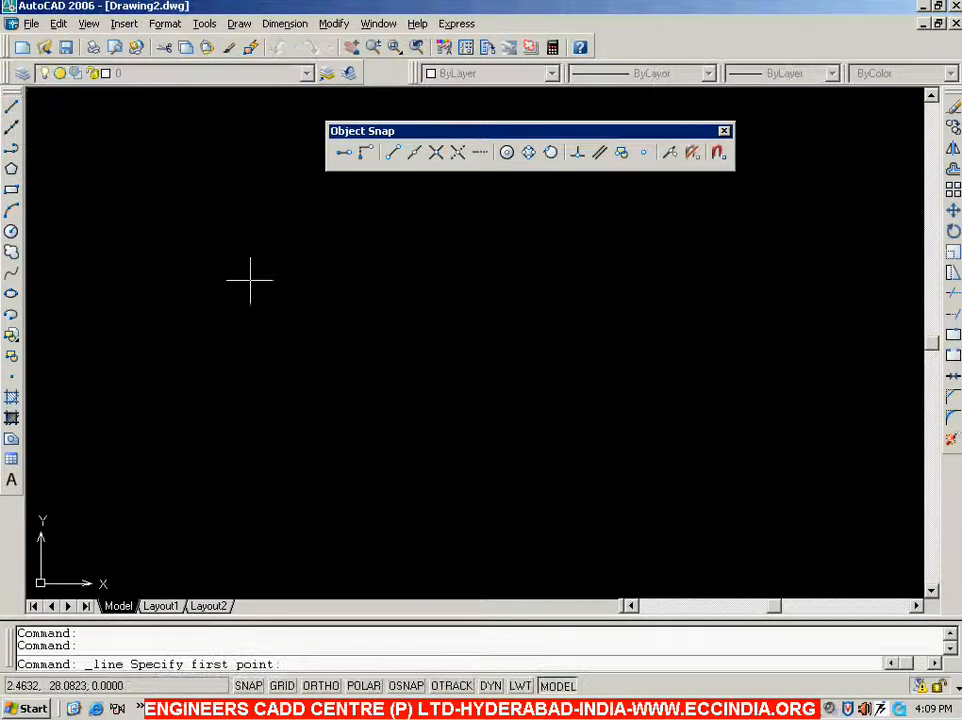
click(251, 325)
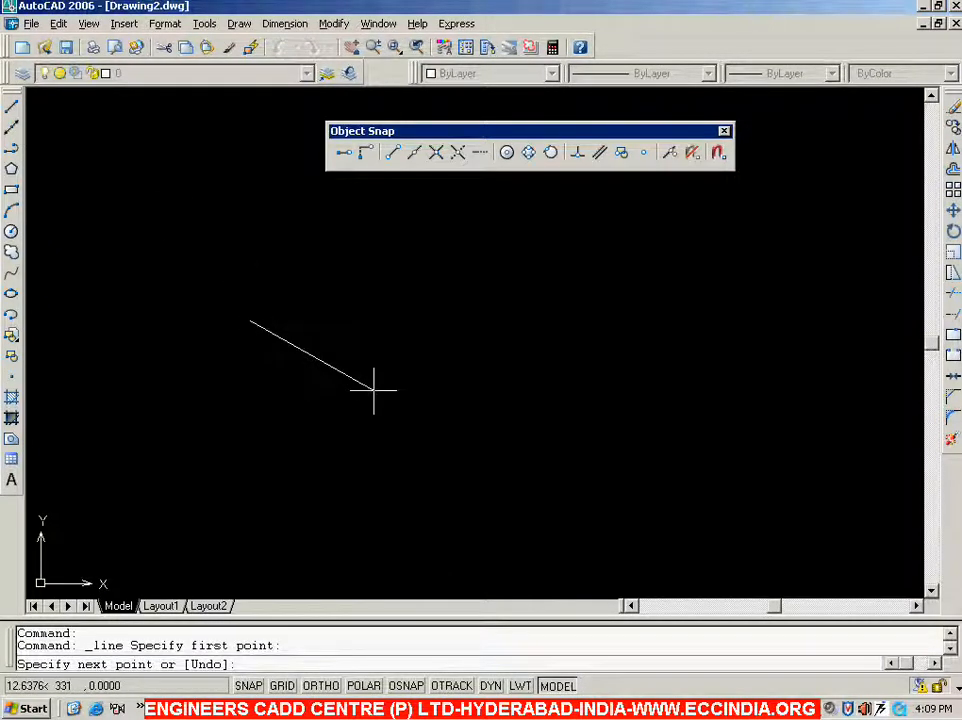
click(321, 686)
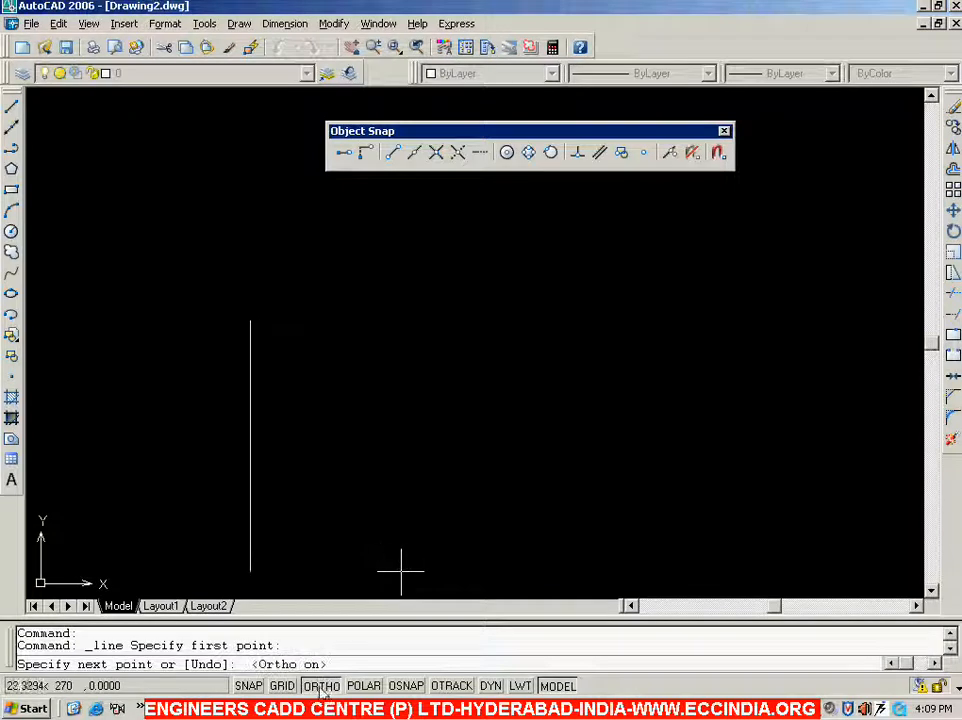
click(602, 323)
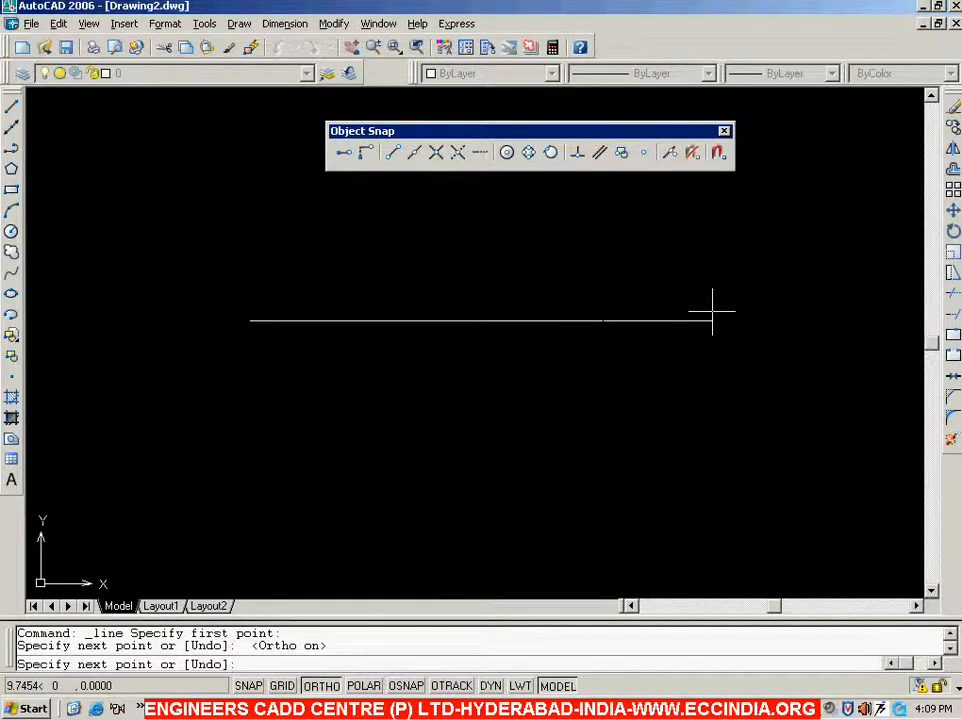
key(Escape)
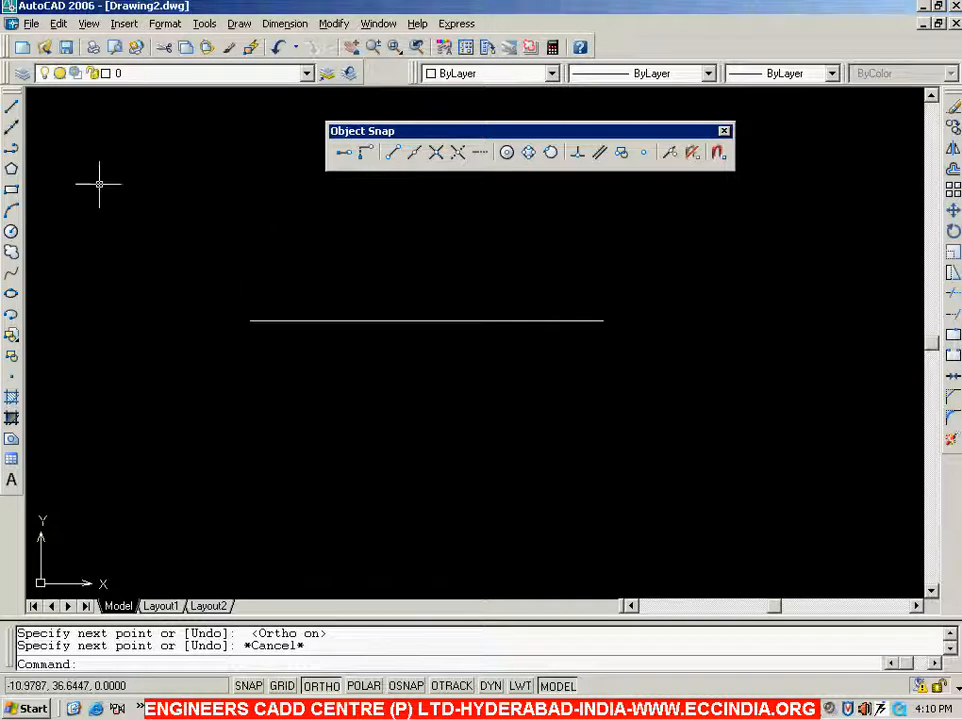
Step: Draw a vertical line downward from the horizontal line's right end, using the Endpoint snap for its start
click(12, 108)
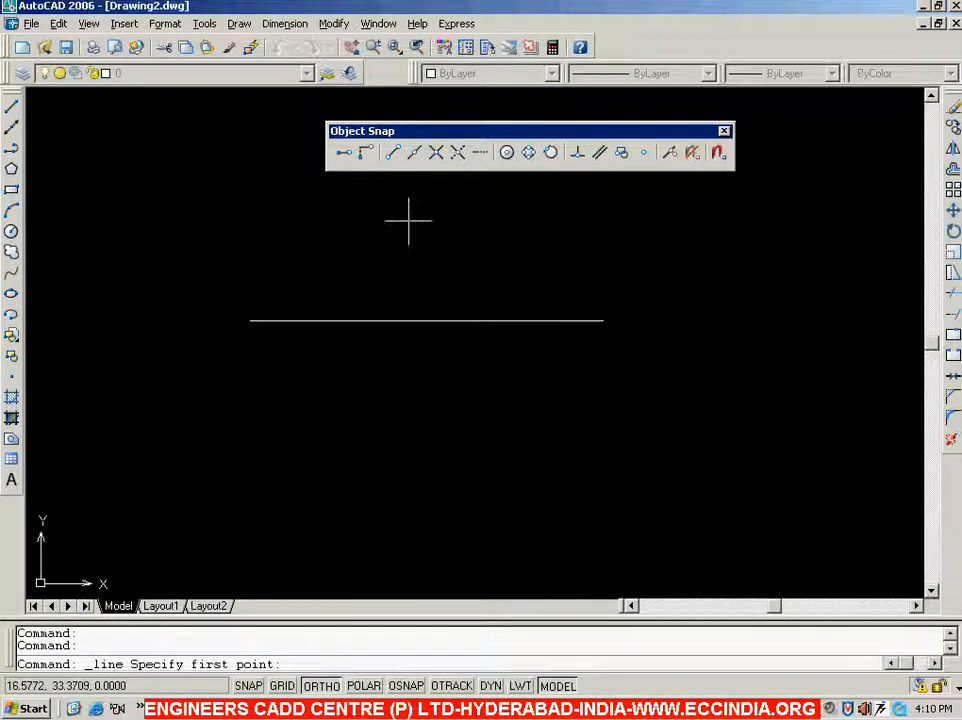
click(393, 153)
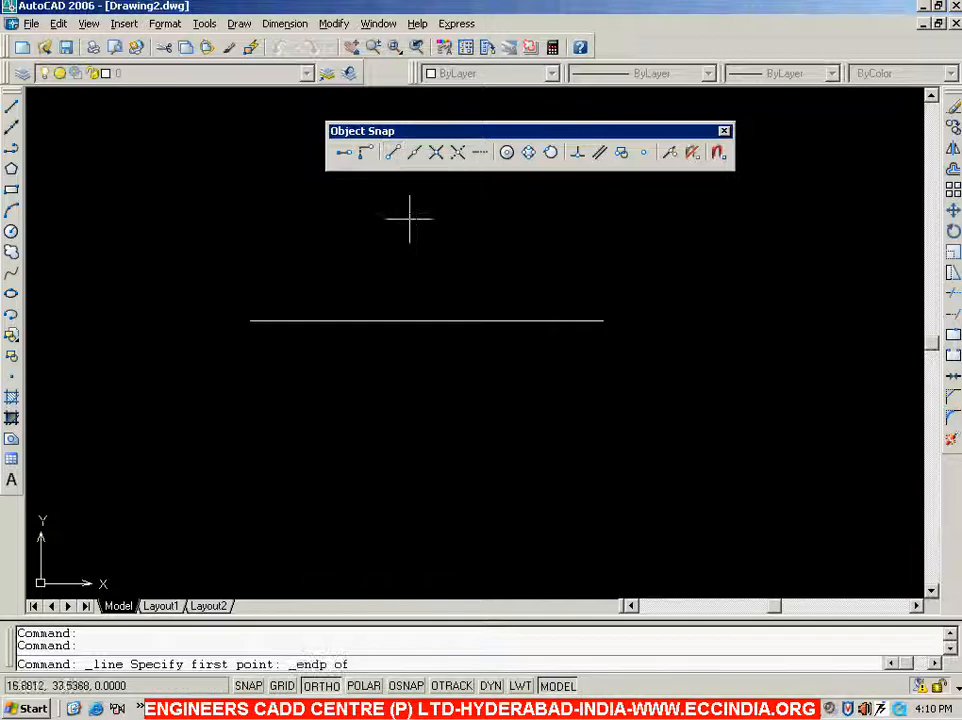
click(603, 321)
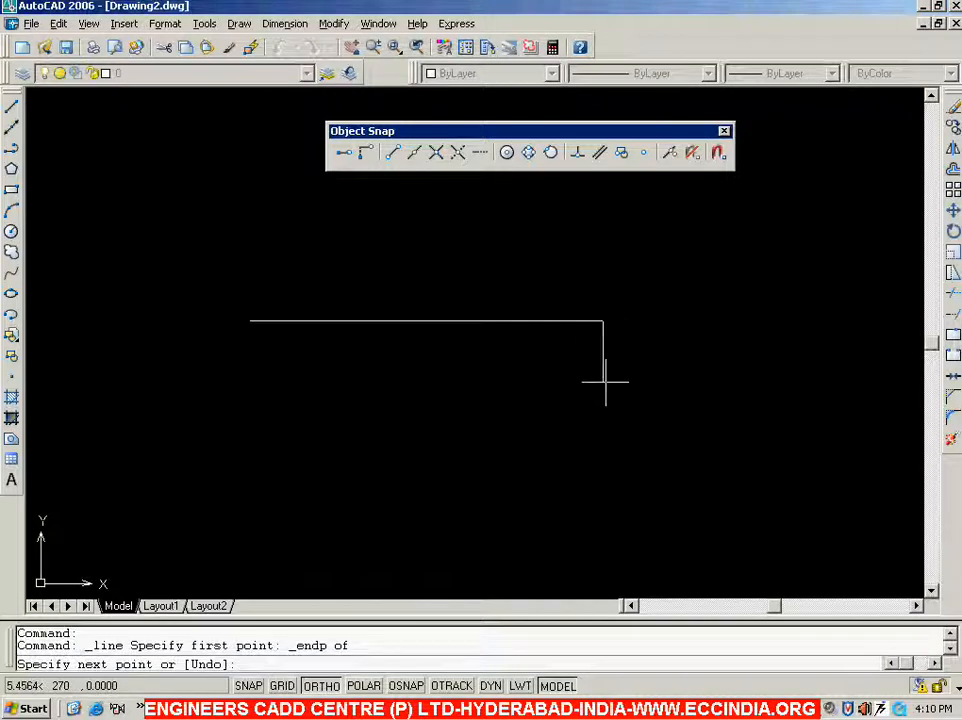
click(604, 477)
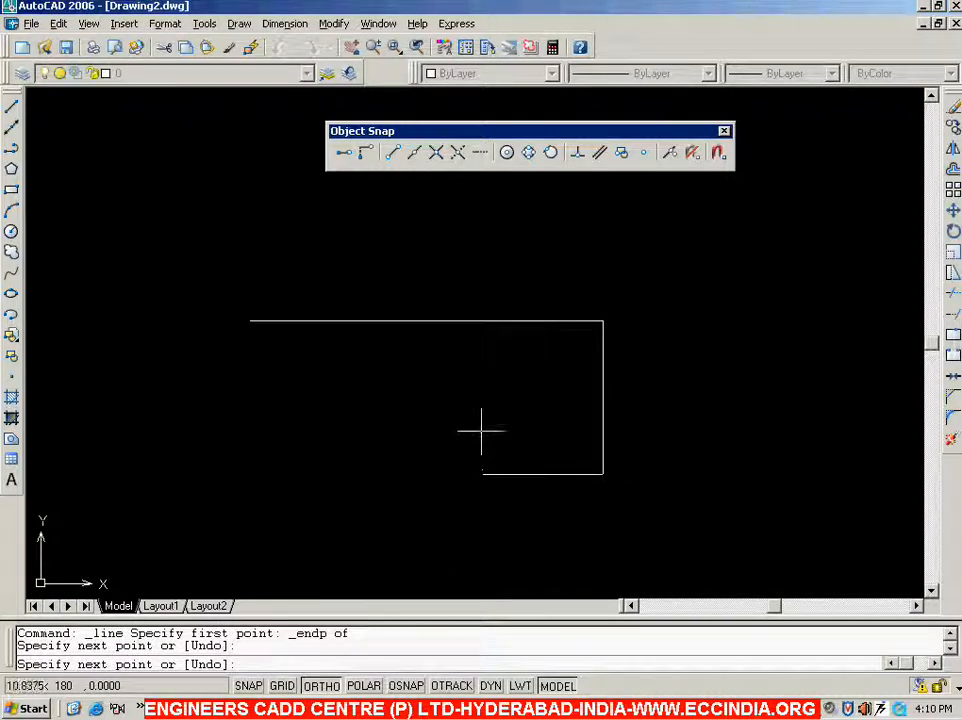
key(Escape)
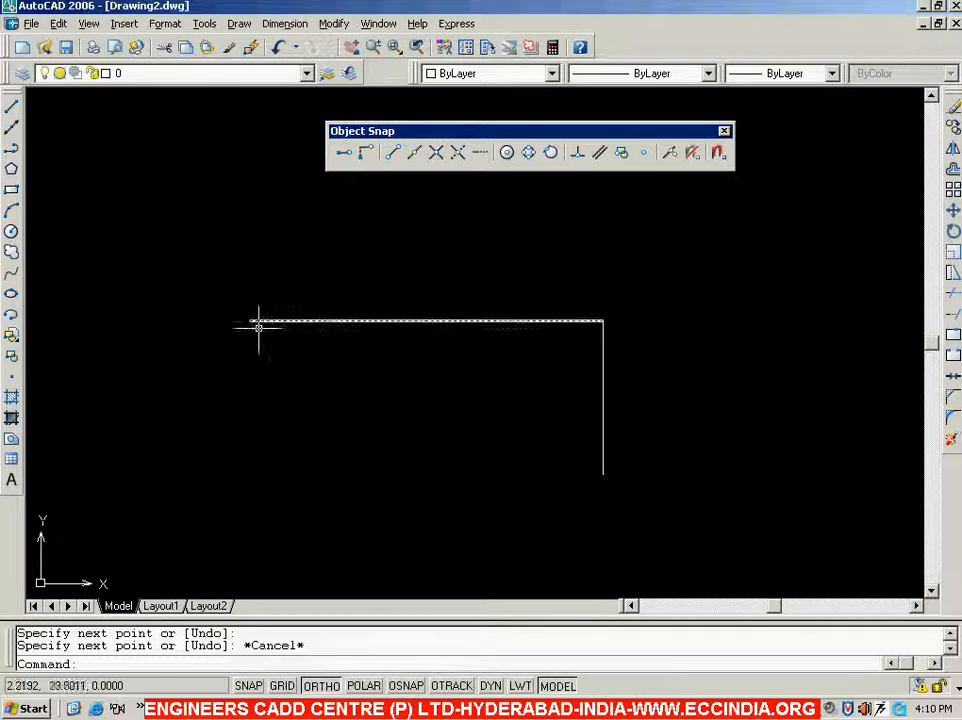
click(12, 105)
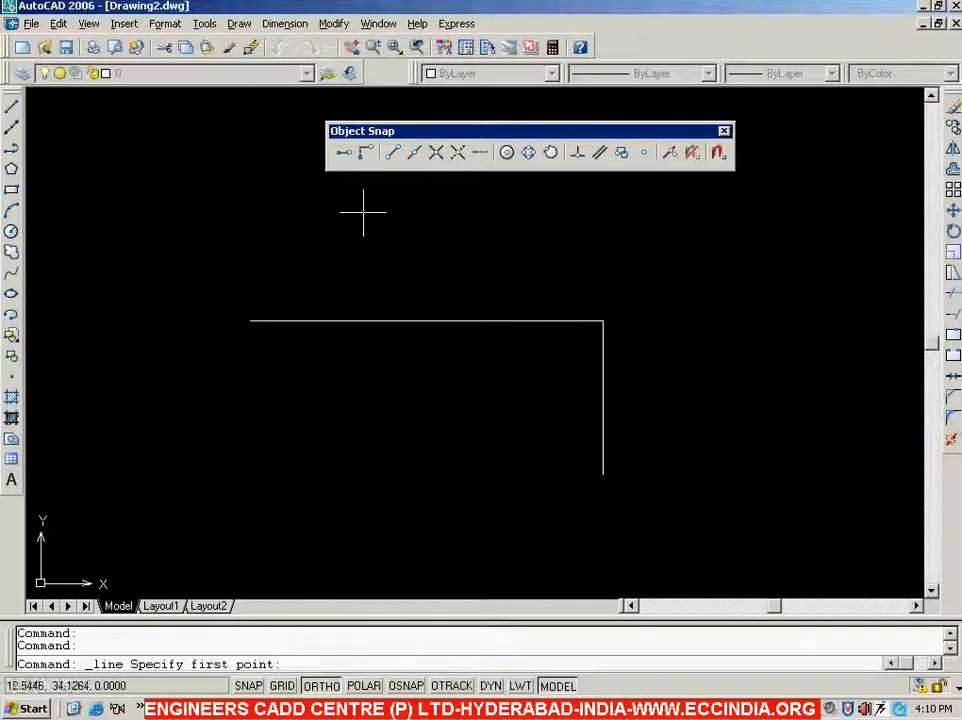
click(394, 156)
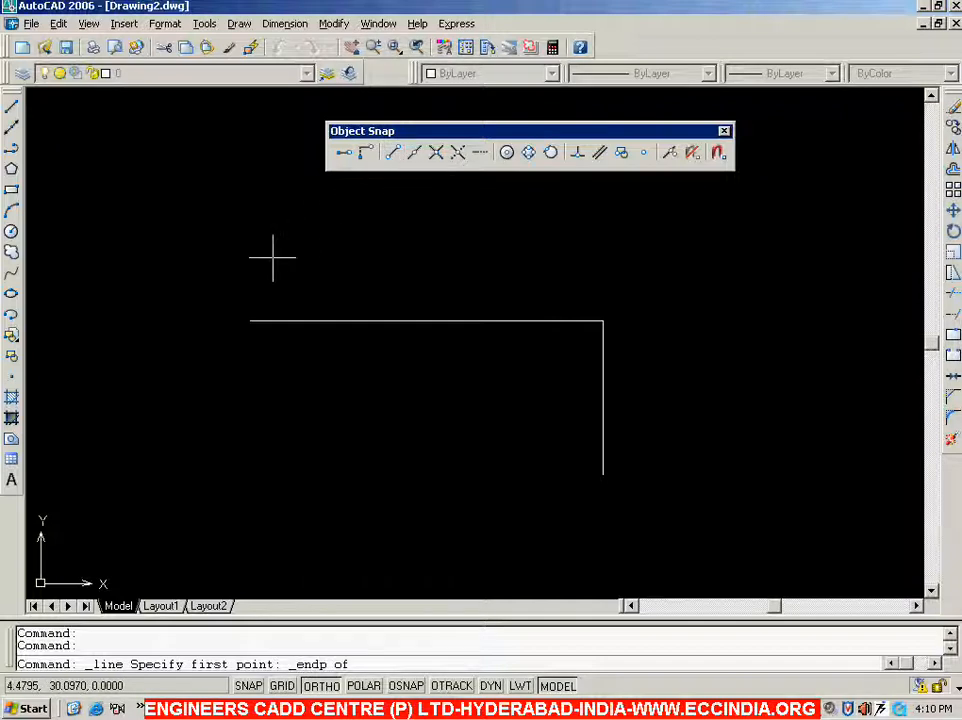
click(250, 321)
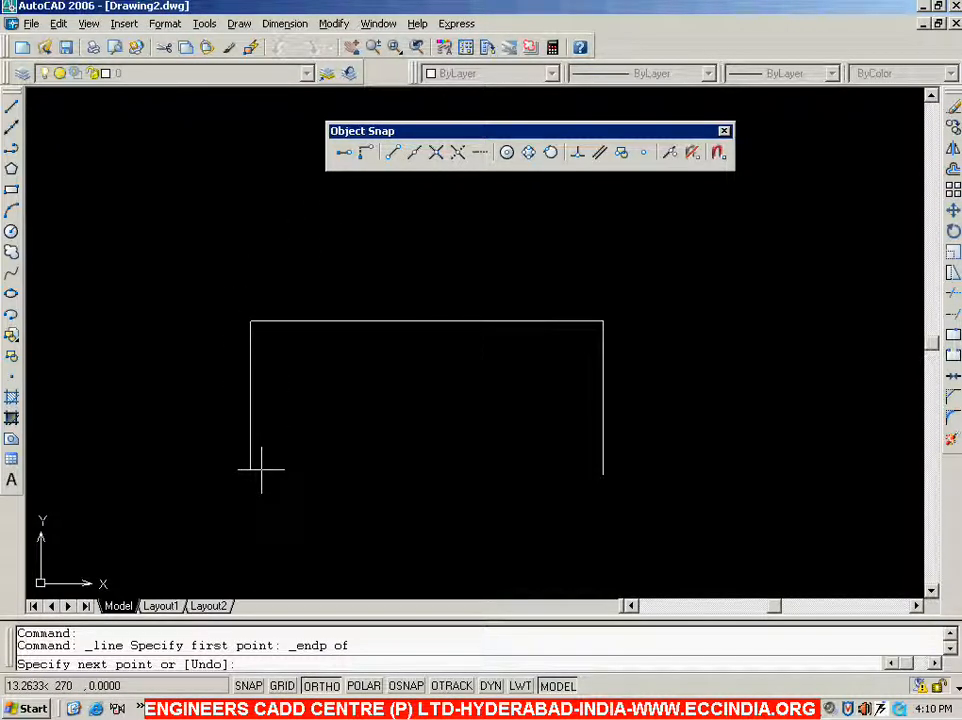
key(Escape)
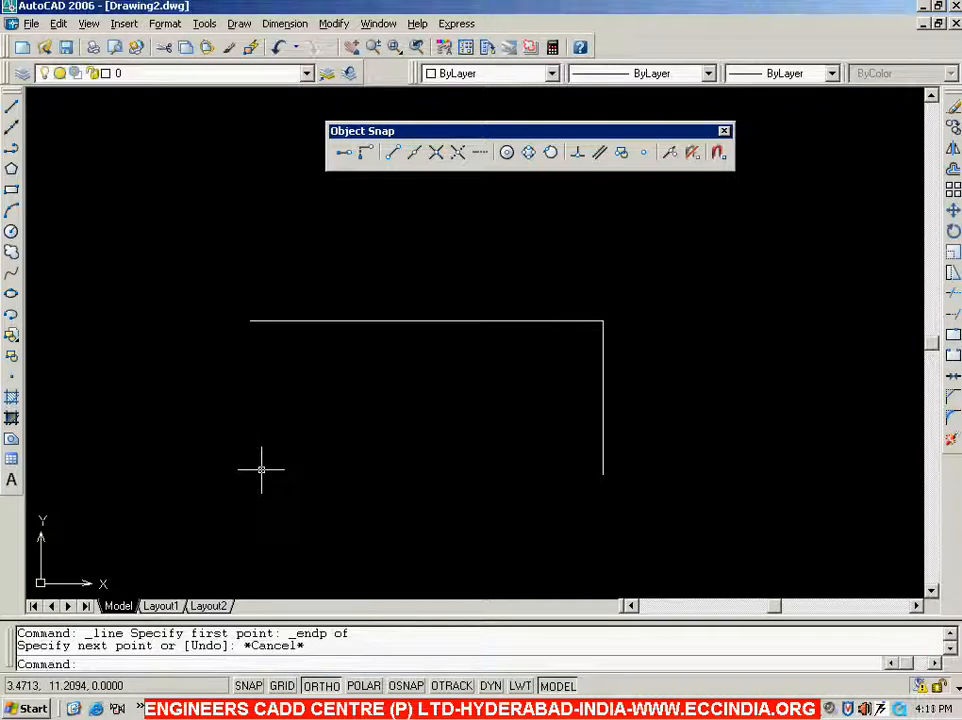
Step: Erase both the horizontal and the vertical line with one window selection
click(208, 289)
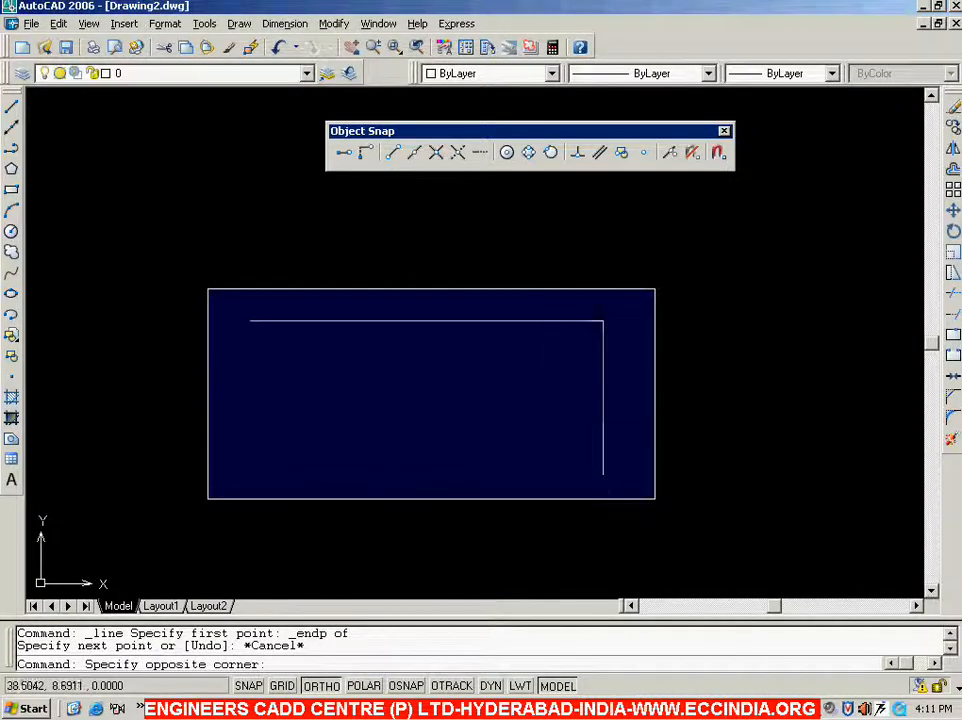
click(655, 498)
key(Delete)
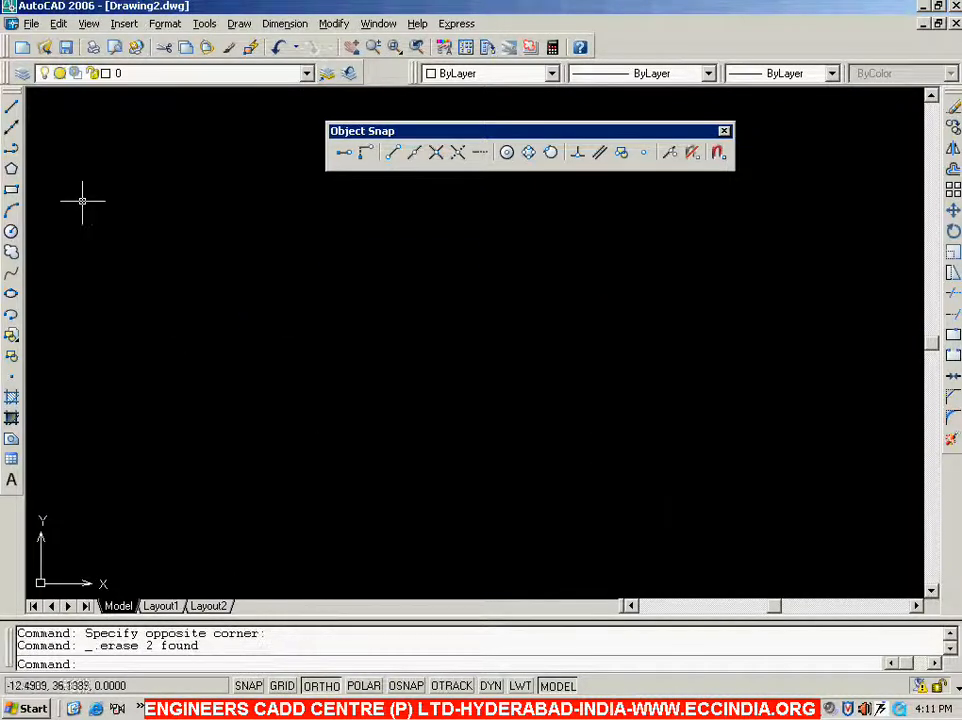
Step: Draw a wide rectangle about 18 units high in the centre of the drawing area
click(12, 191)
click(279, 291)
click(653, 493)
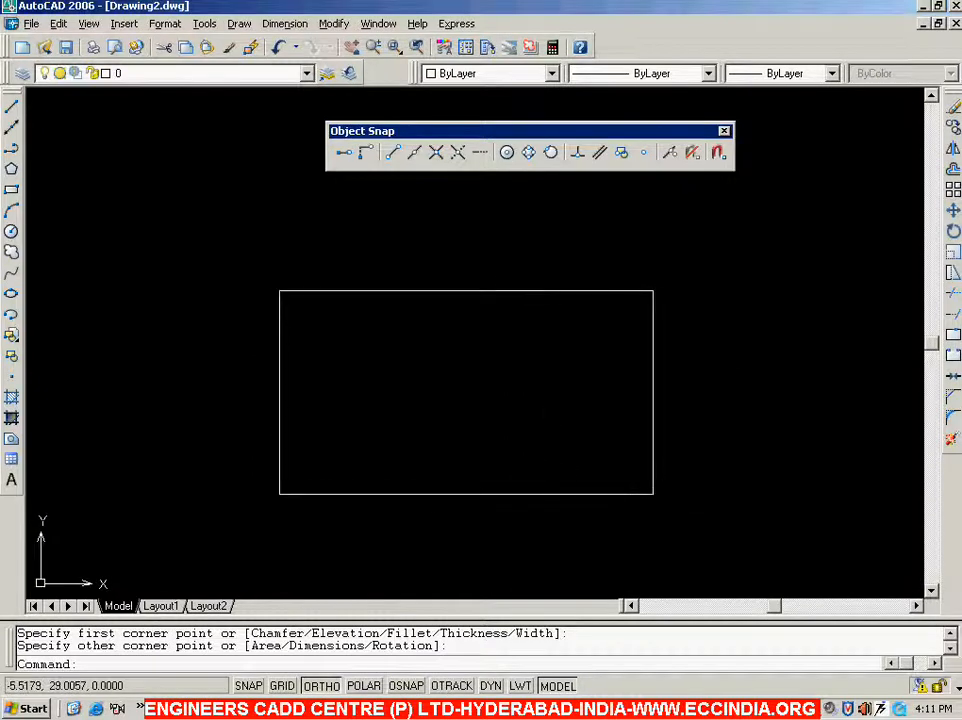
Step: With Ortho off, draw a diagonal line from the rectangle's top-left corner to its bottom-right corner using Endpoint snaps
click(12, 105)
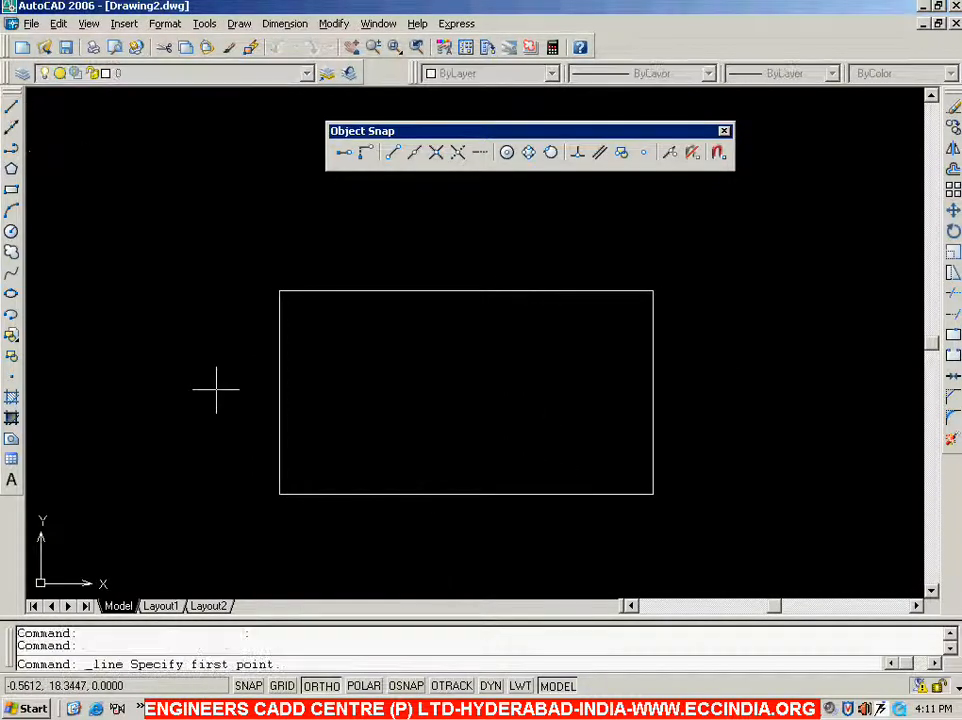
key(F8)
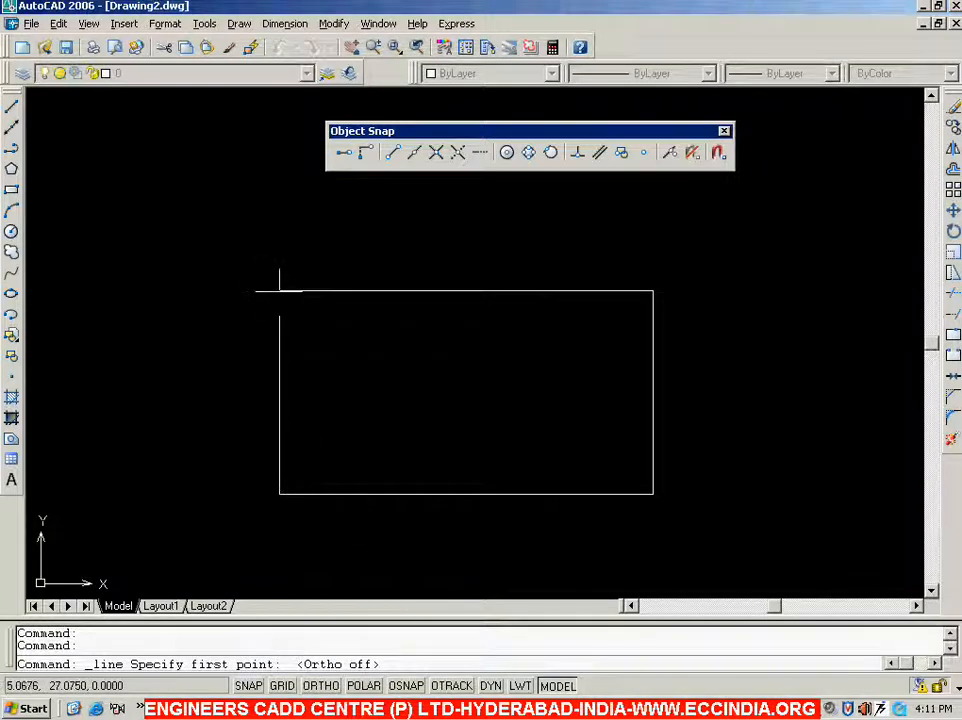
click(391, 153)
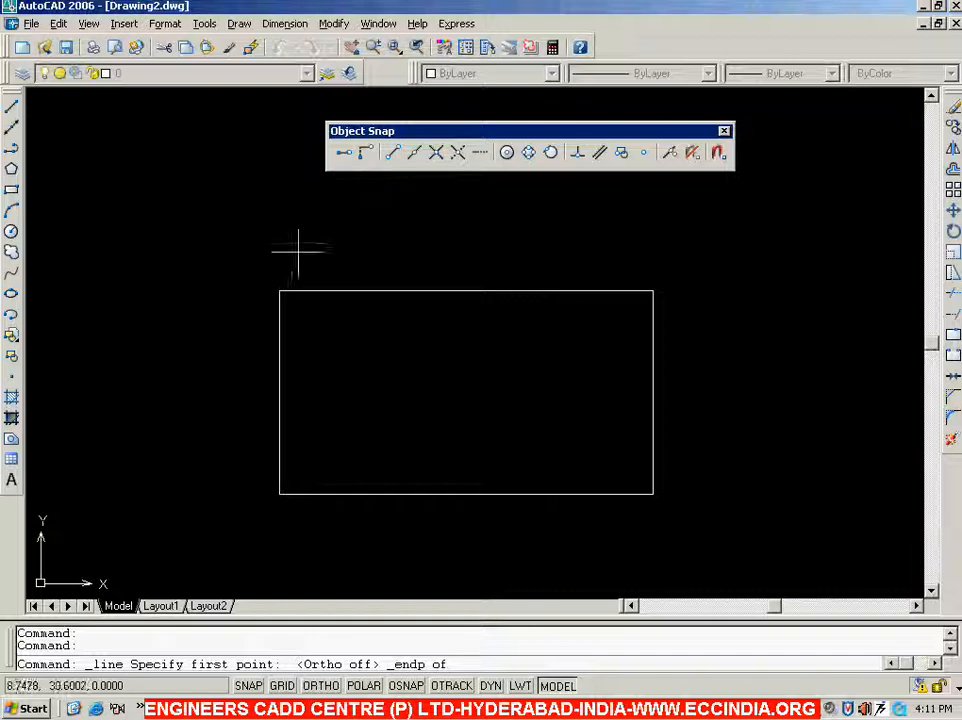
click(280, 290)
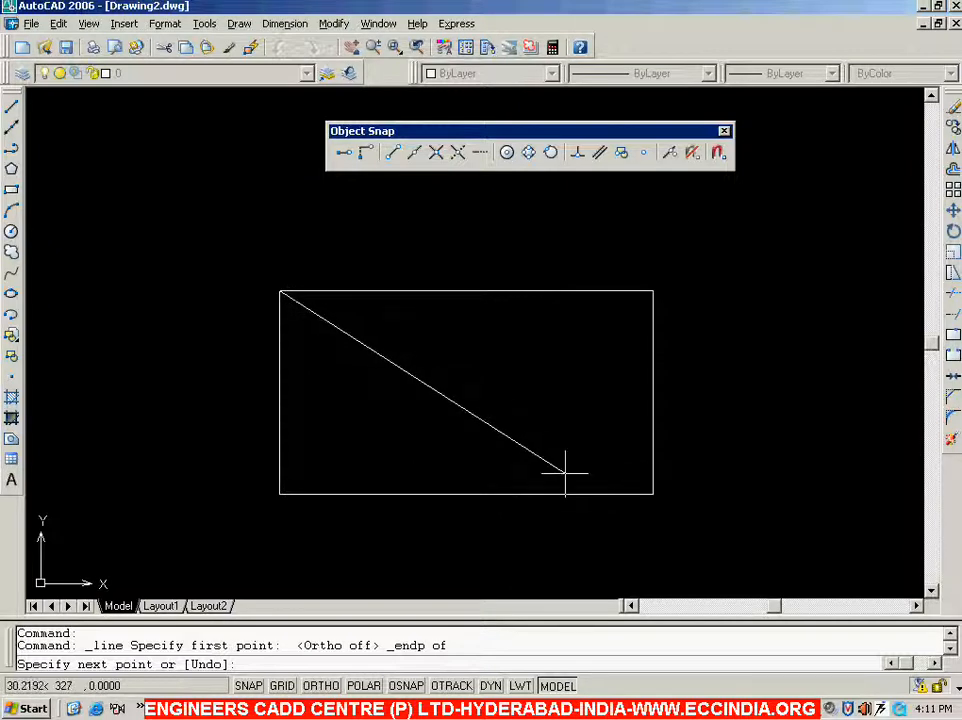
click(393, 153)
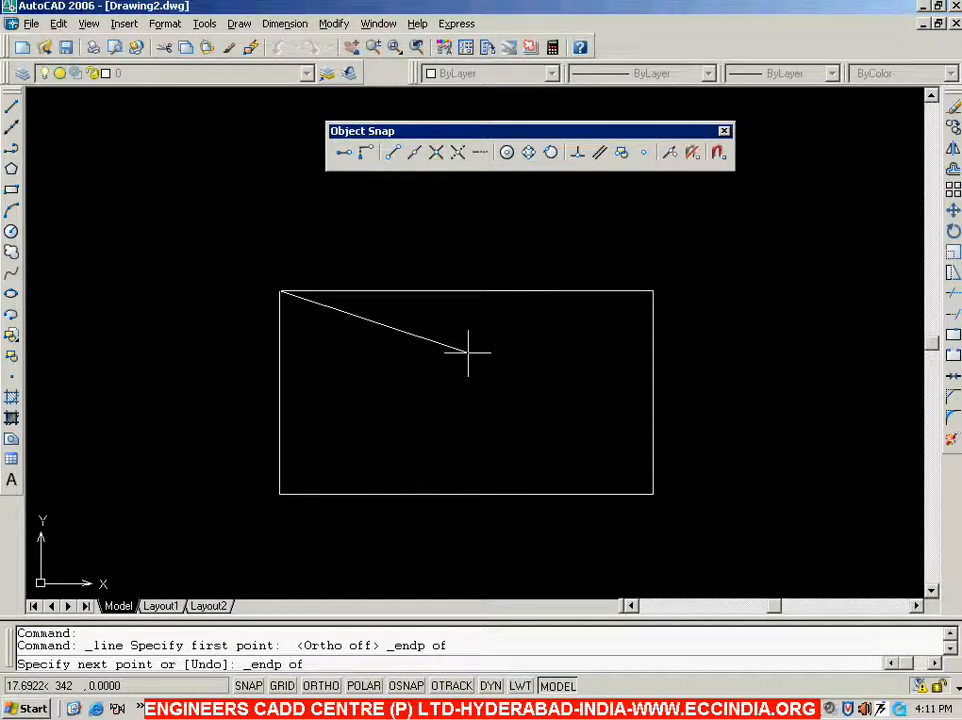
click(653, 493)
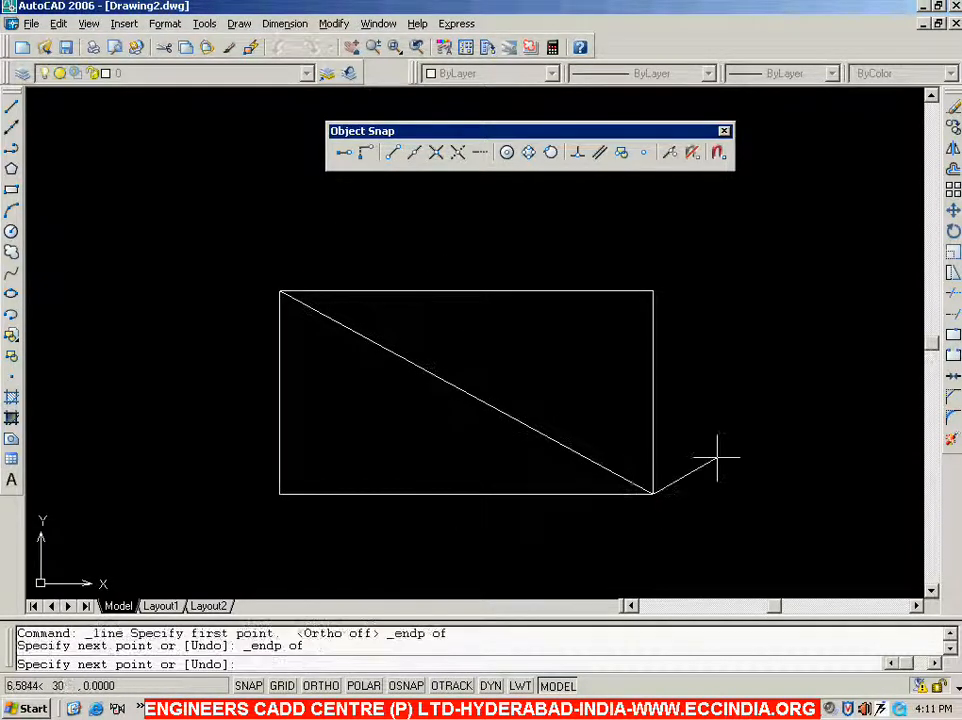
key(Escape)
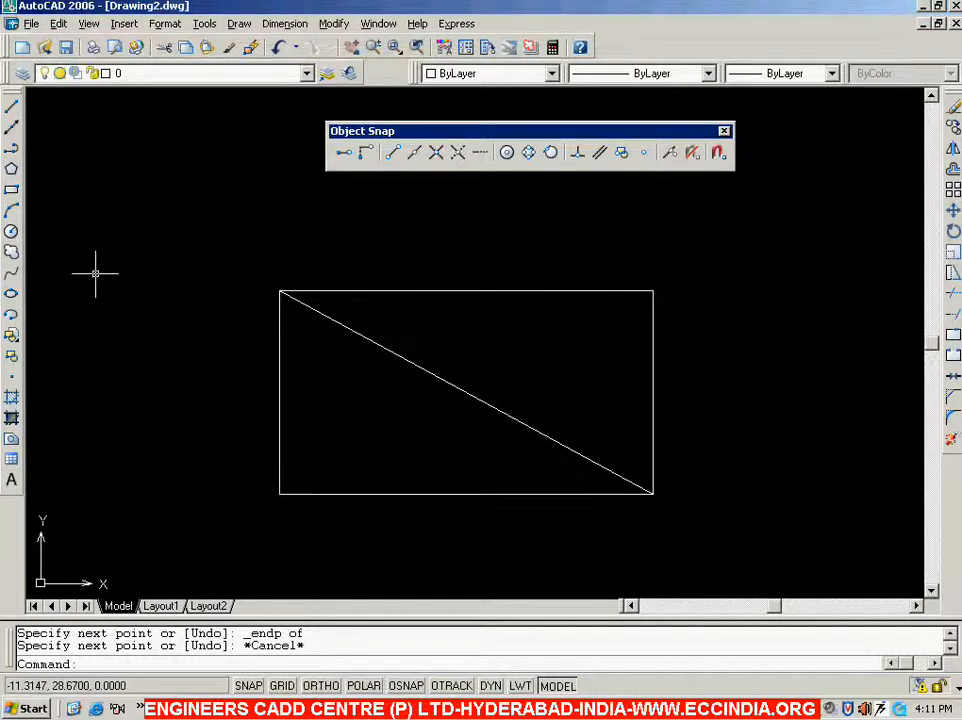
Step: Draw the second diagonal from the rectangle's top-right corner to its bottom-left corner using Endpoint snaps
click(11, 105)
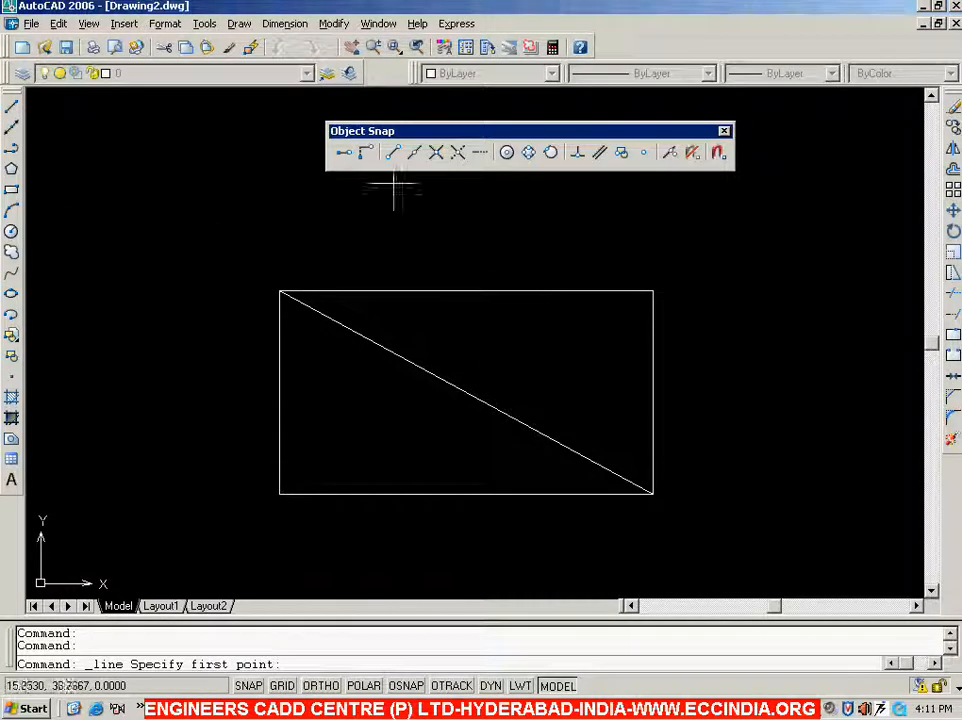
click(392, 152)
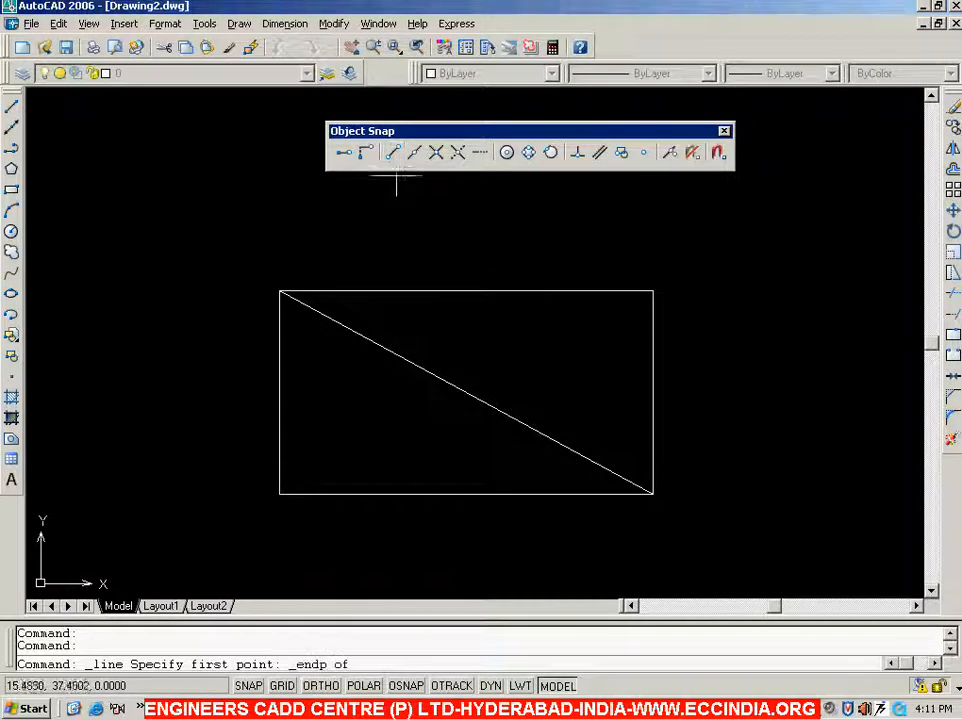
click(653, 290)
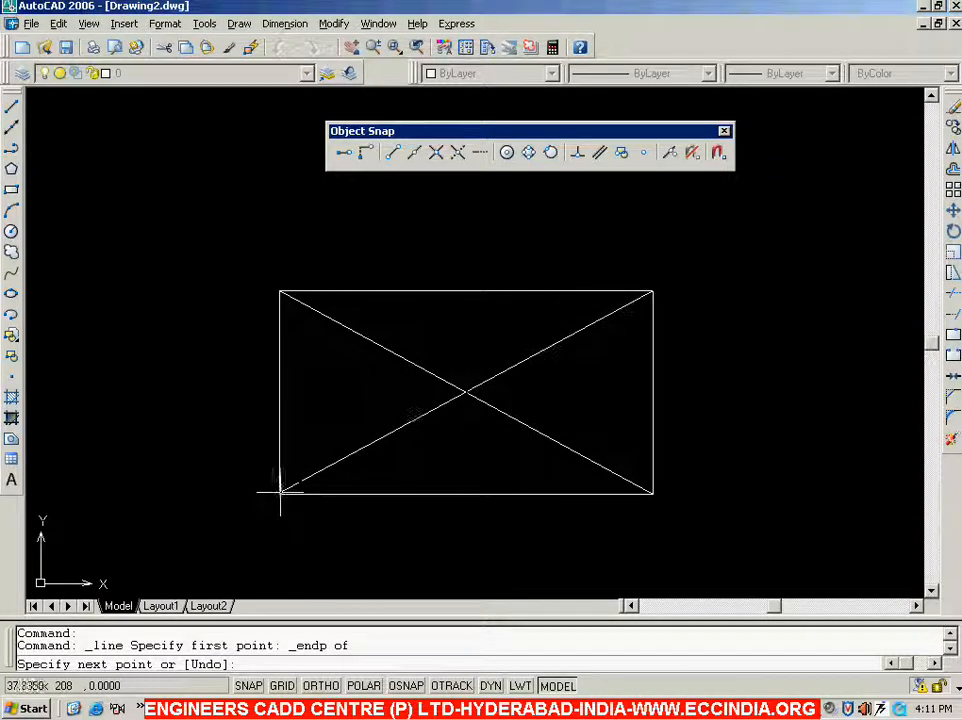
click(392, 152)
click(279, 492)
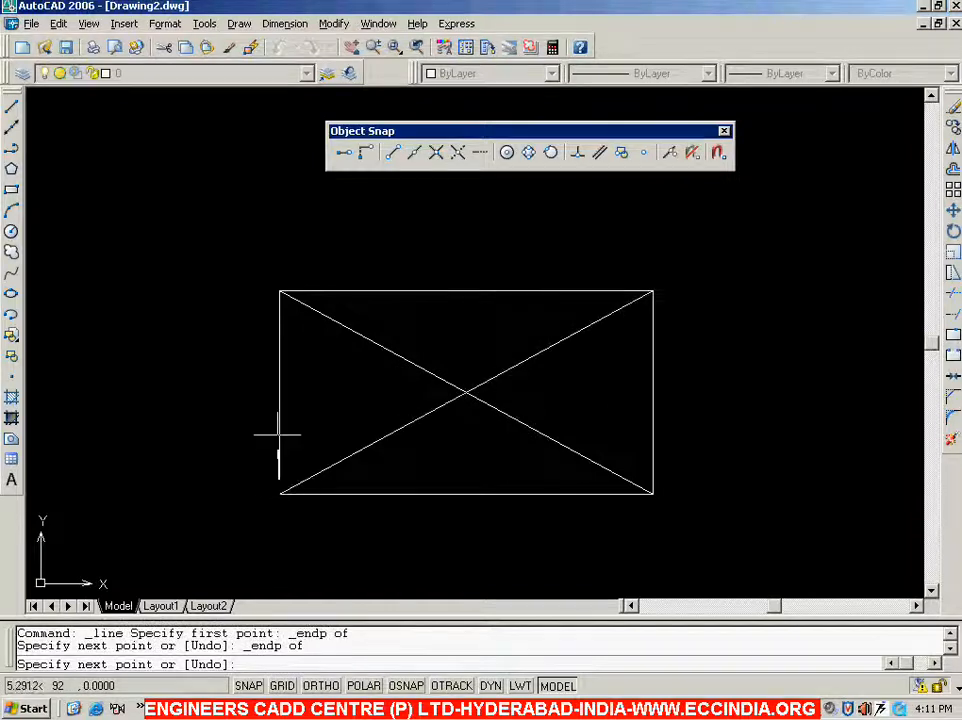
key(Escape)
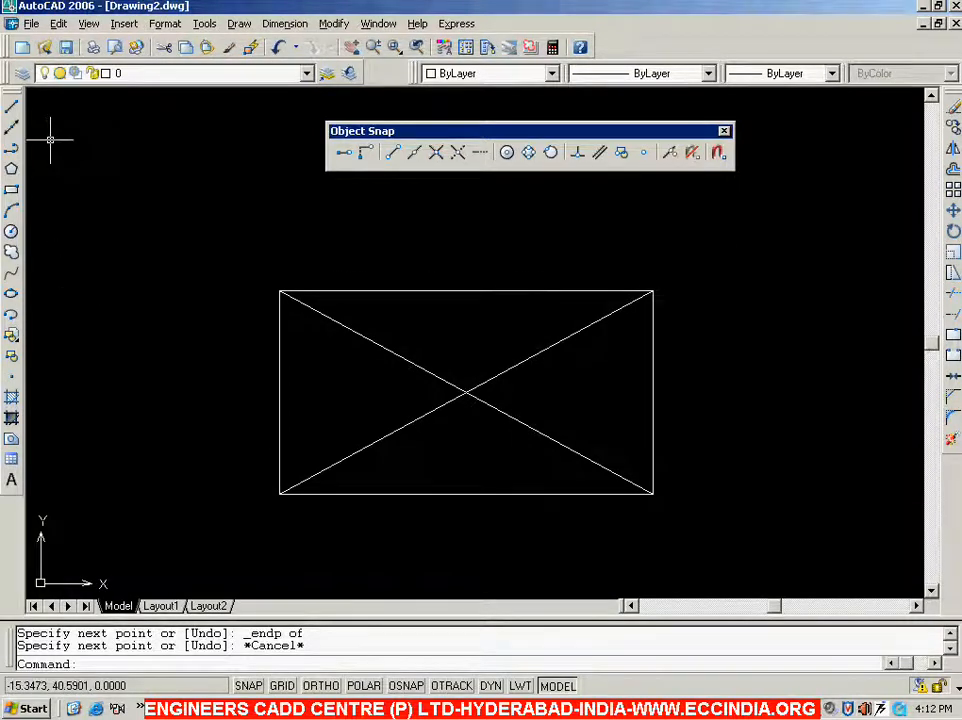
Step: Draw a vertical line from the midpoint of the rectangle's top edge to the midpoint of its bottom edge using Midpoint snaps
click(13, 107)
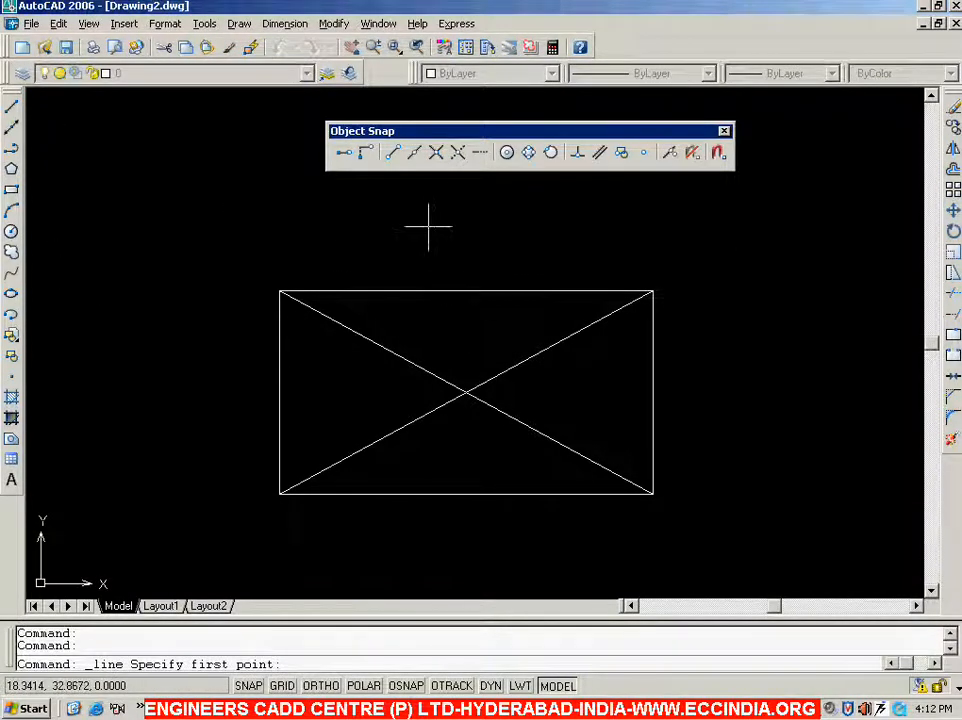
click(414, 153)
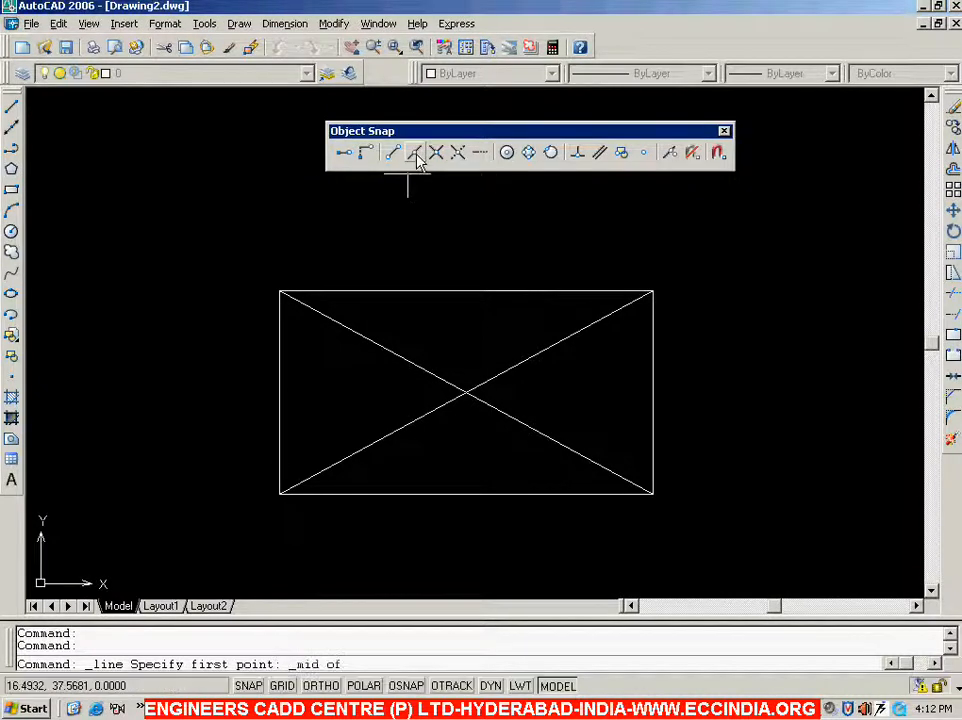
click(465, 291)
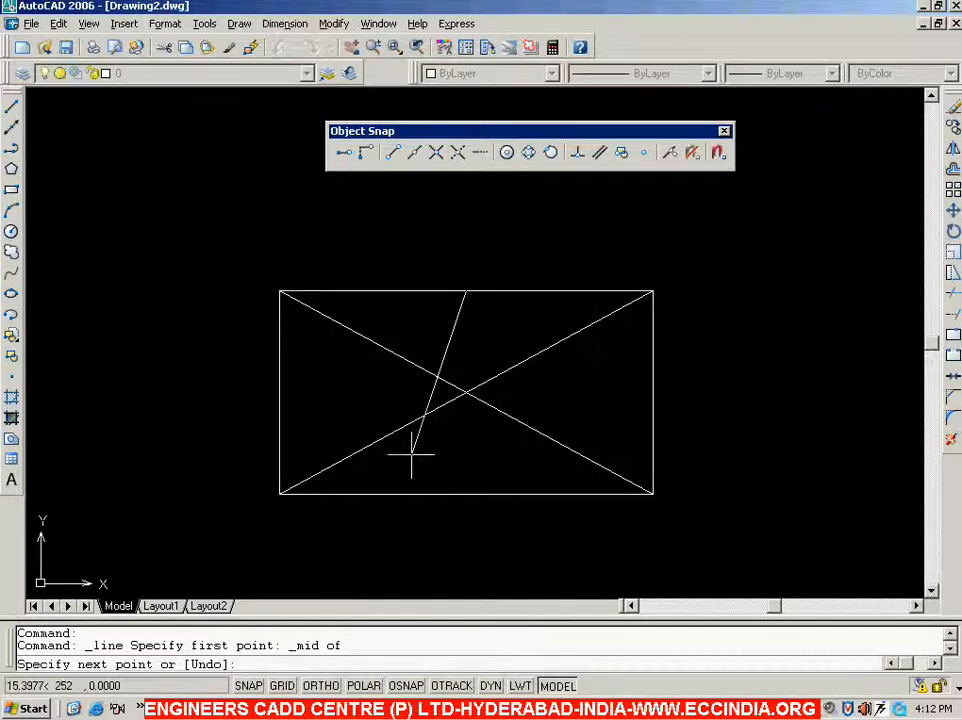
click(414, 155)
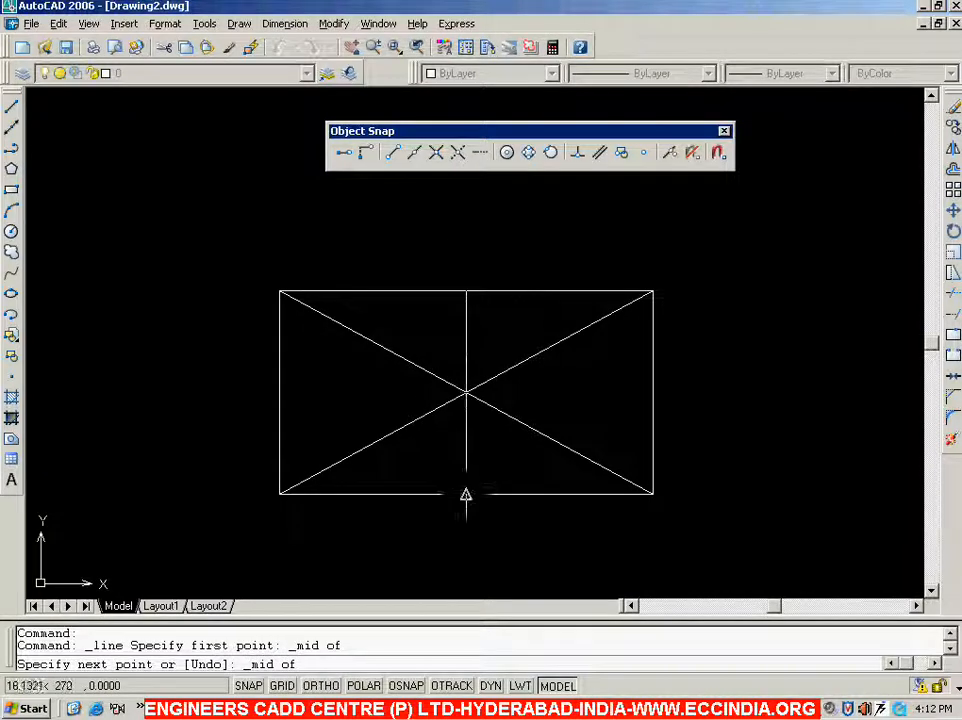
click(467, 493)
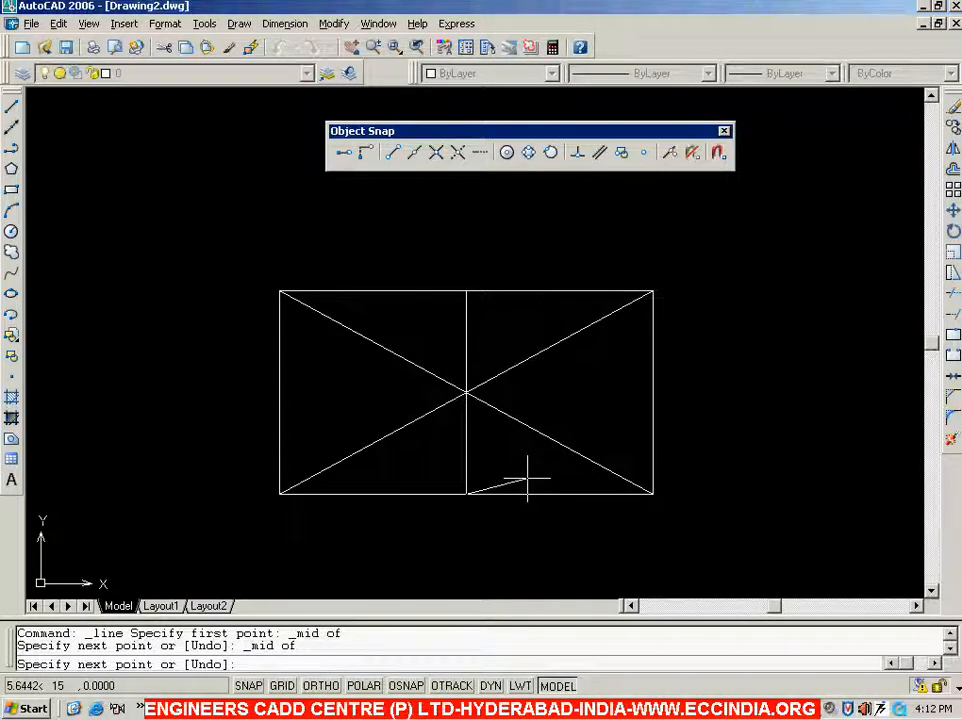
key(Escape)
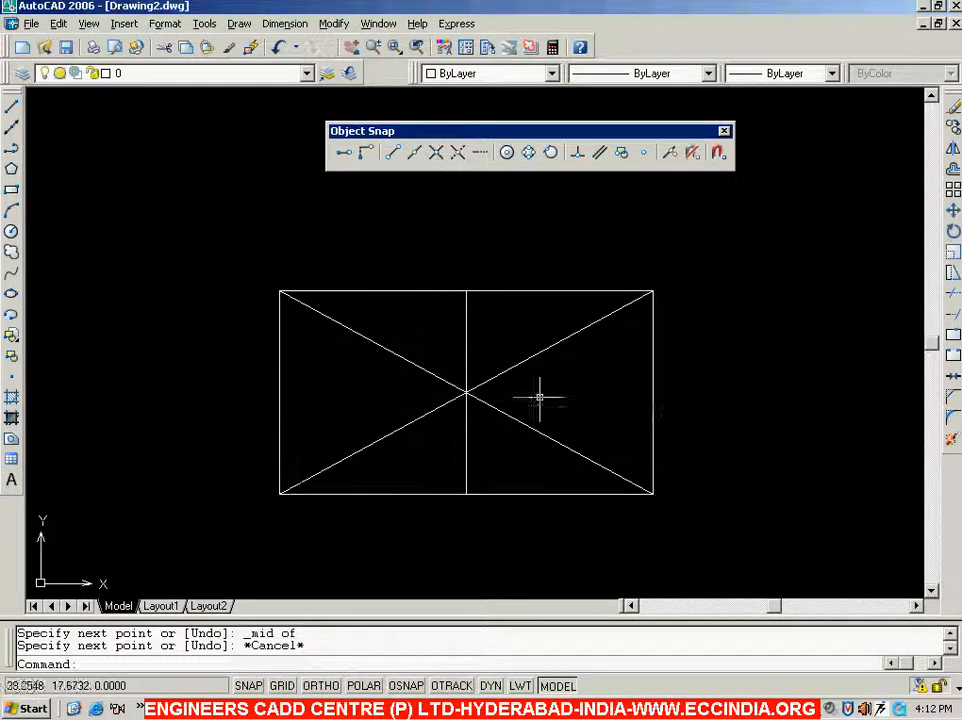
Step: Draw a horizontal line from the midpoint of the rectangle's left edge to the midpoint of its right edge using Midpoint snaps
click(13, 108)
click(414, 152)
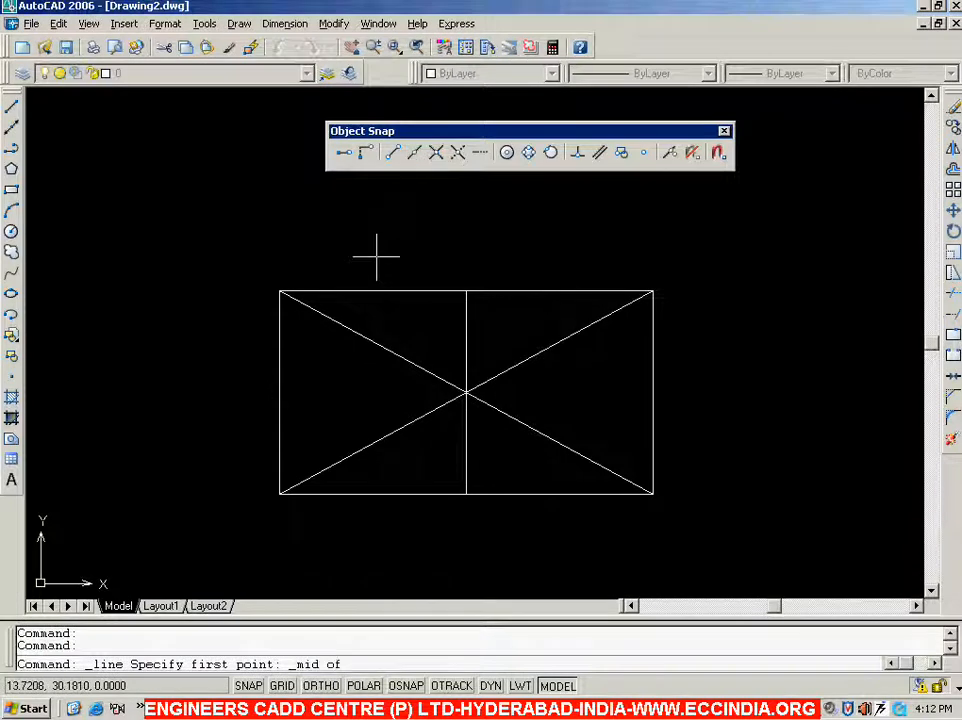
click(281, 393)
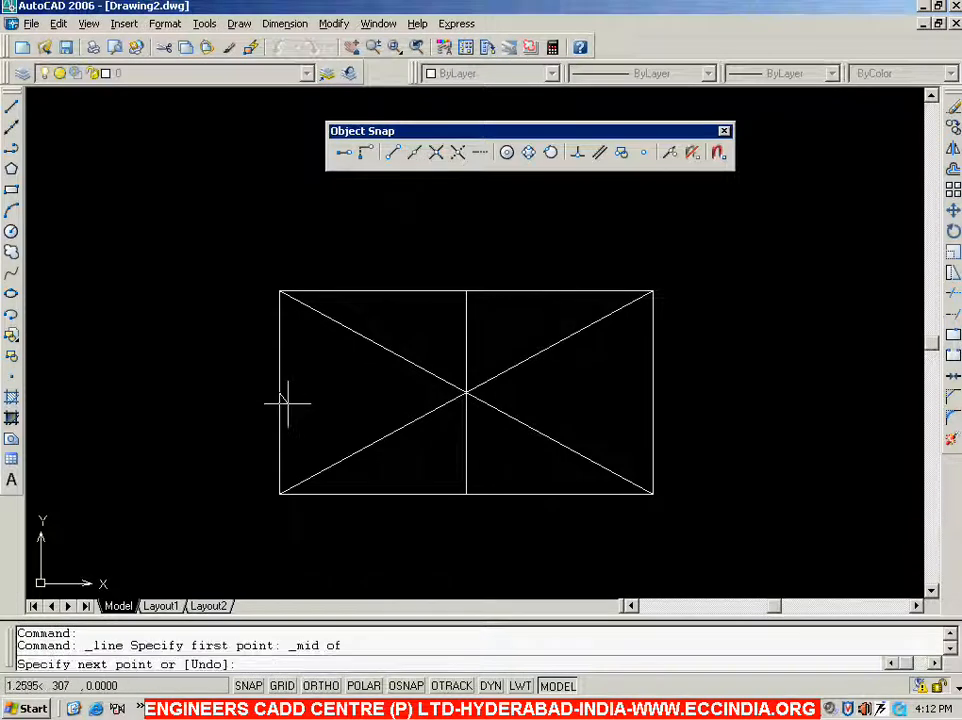
click(415, 155)
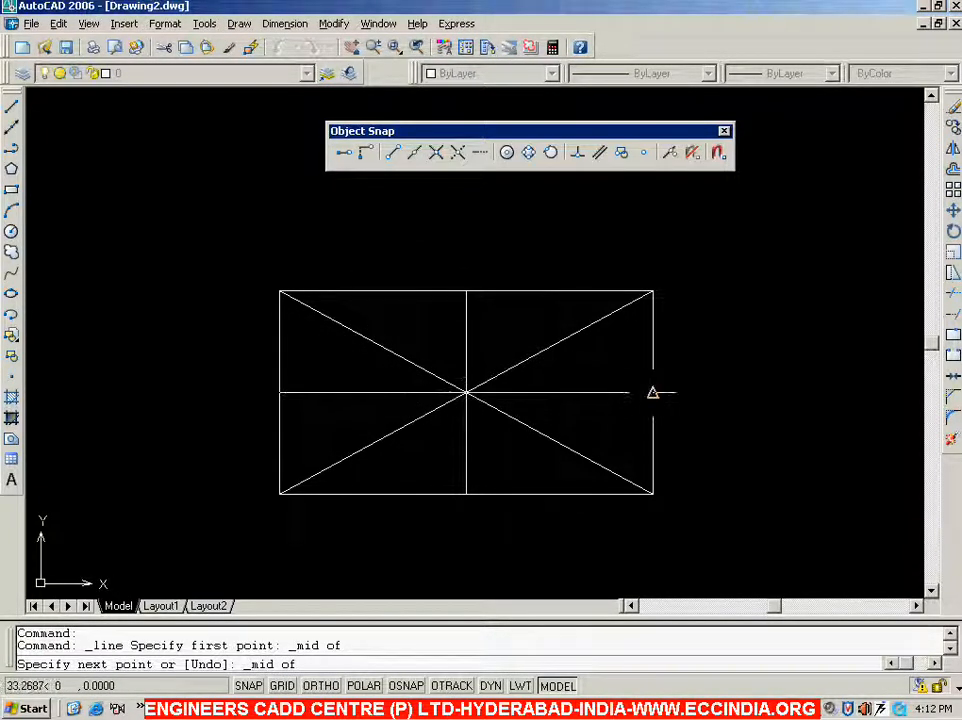
click(652, 392)
key(Escape)
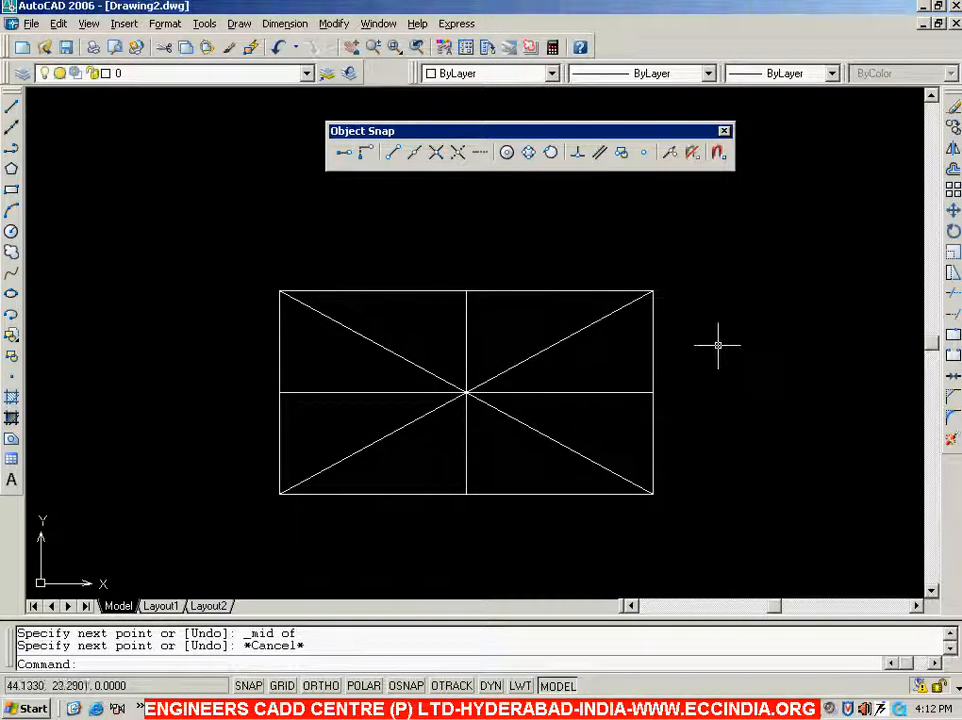
Step: Erase the rectangle and all the lines inside it with one crossing selection
click(745, 249)
click(240, 535)
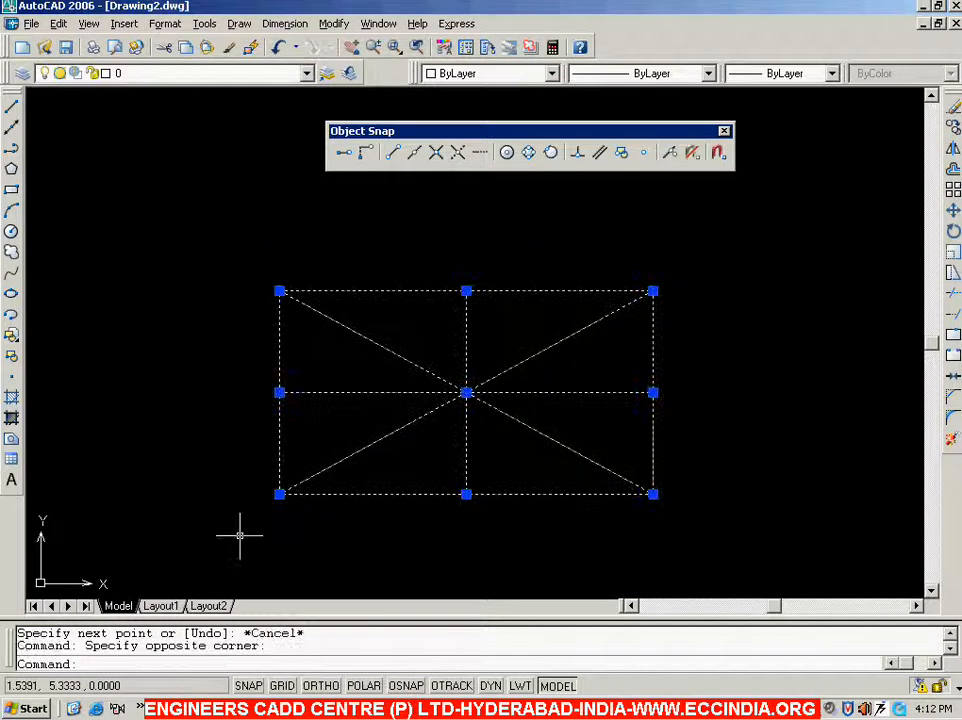
key(Delete)
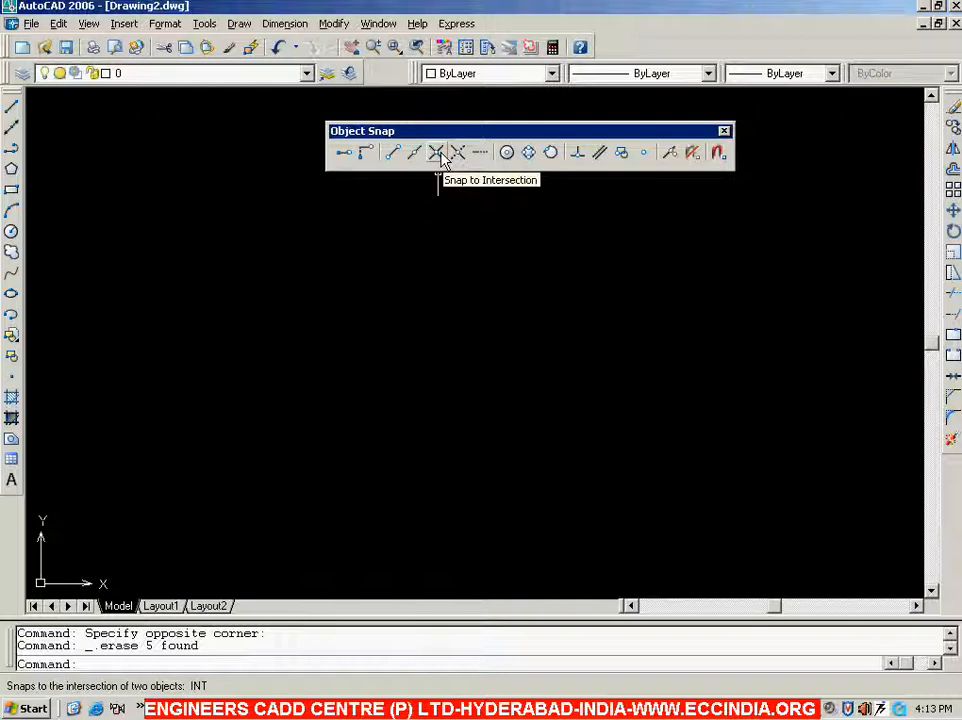
Step: Draw two separate diagonal lines, each about 20 units long, crossing as an X on the left of the drawing area
click(12, 105)
click(118, 271)
click(275, 454)
key(Return)
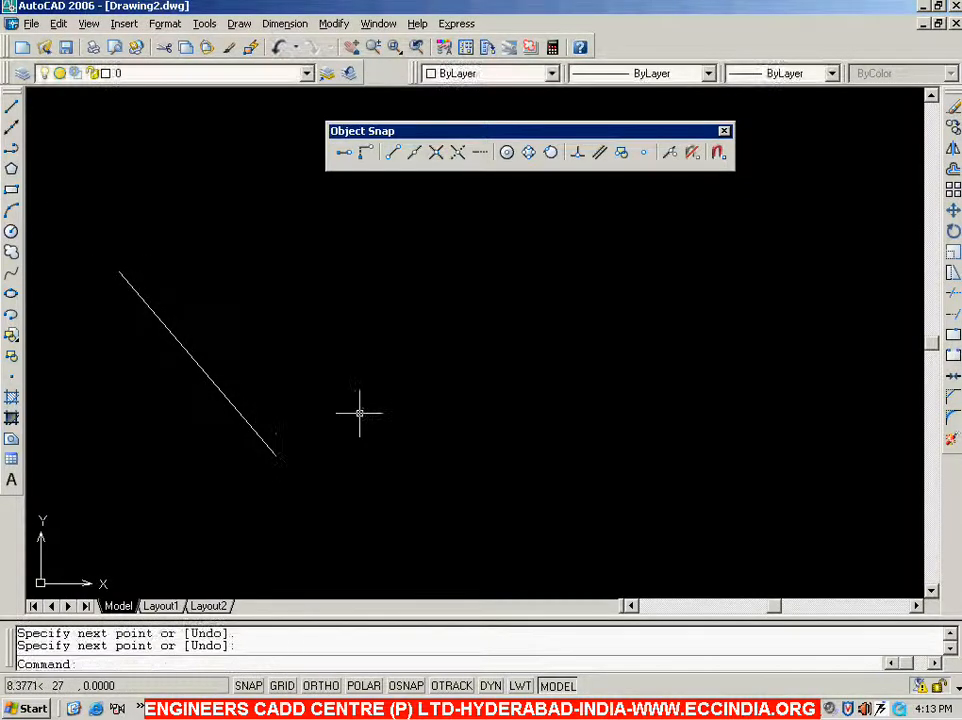
key(Return)
click(124, 436)
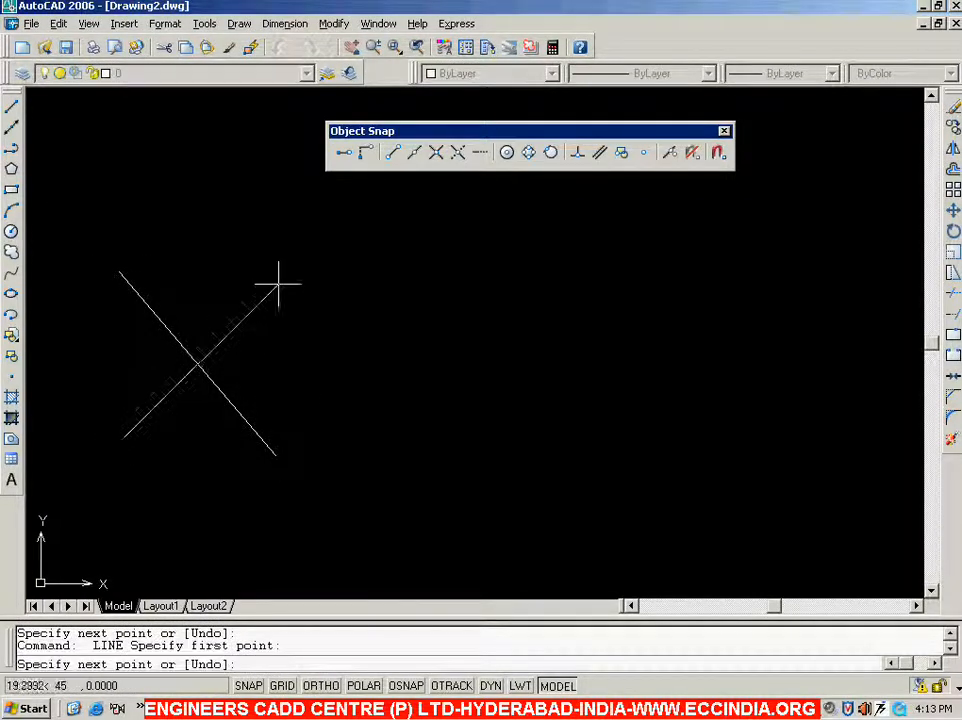
click(283, 282)
key(Return)
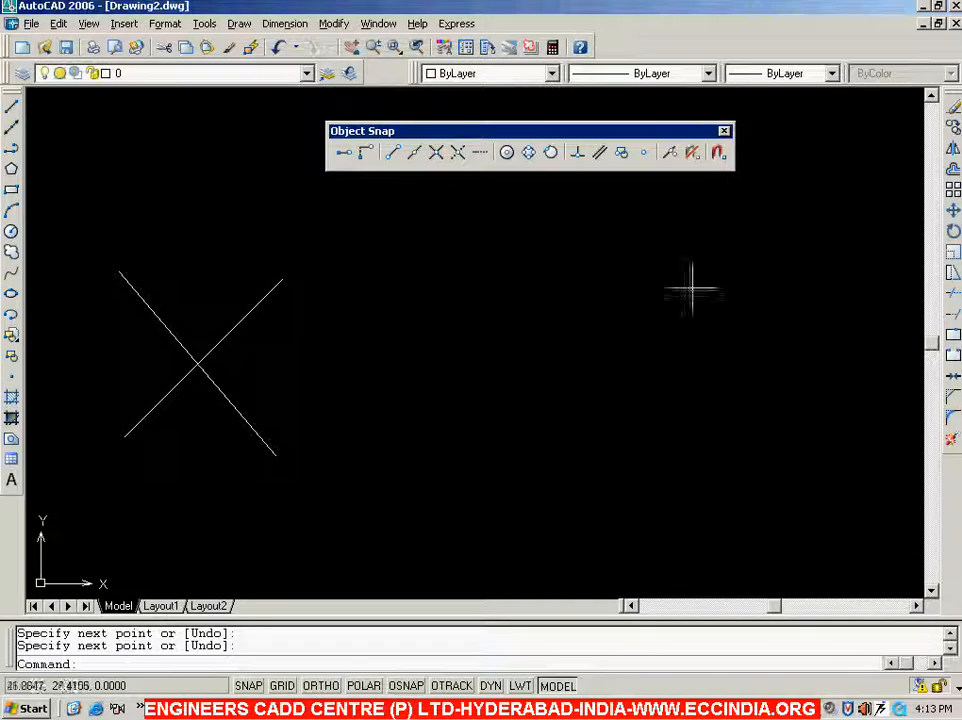
Step: Draw a second X of two separate diagonal lines, each about 22 units long, on the right of the drawing area
key(Return)
click(676, 263)
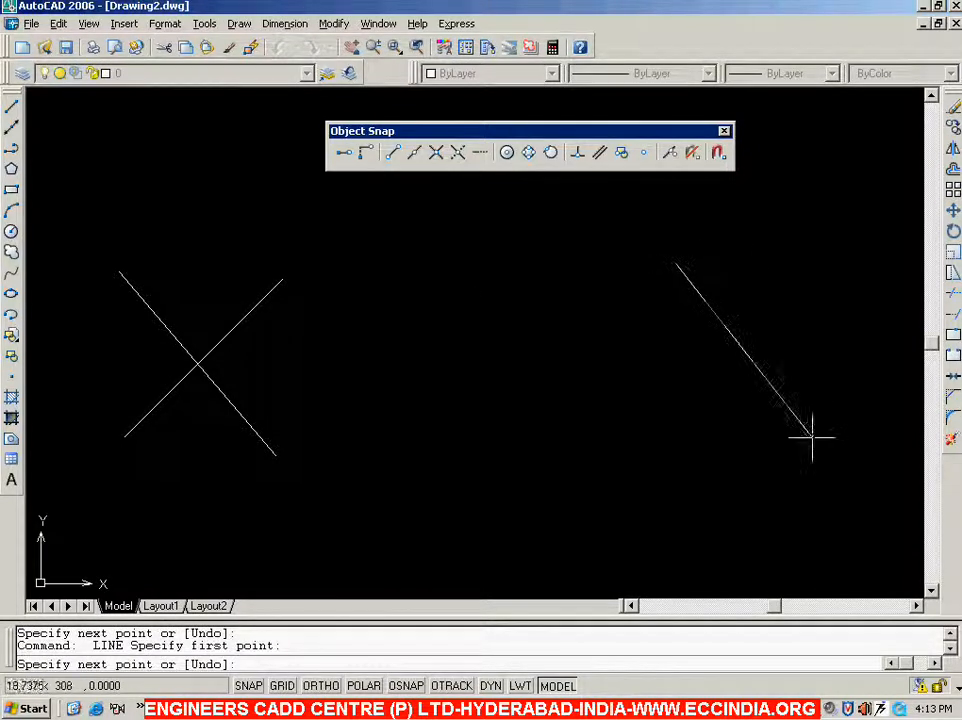
click(828, 461)
key(Return)
key(Return)
click(650, 472)
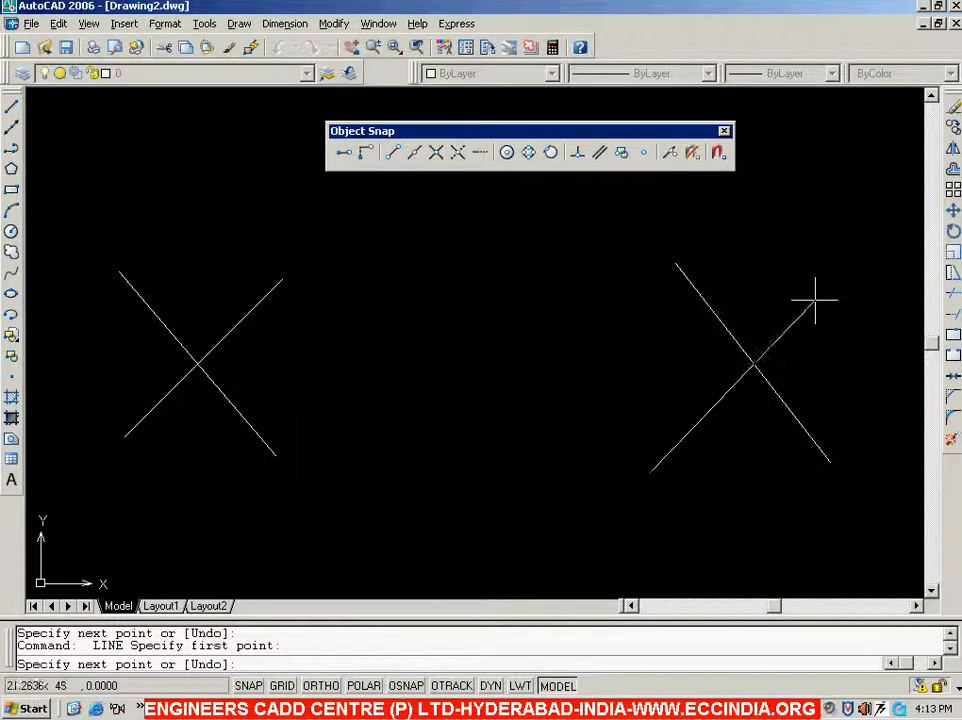
click(819, 294)
key(Return)
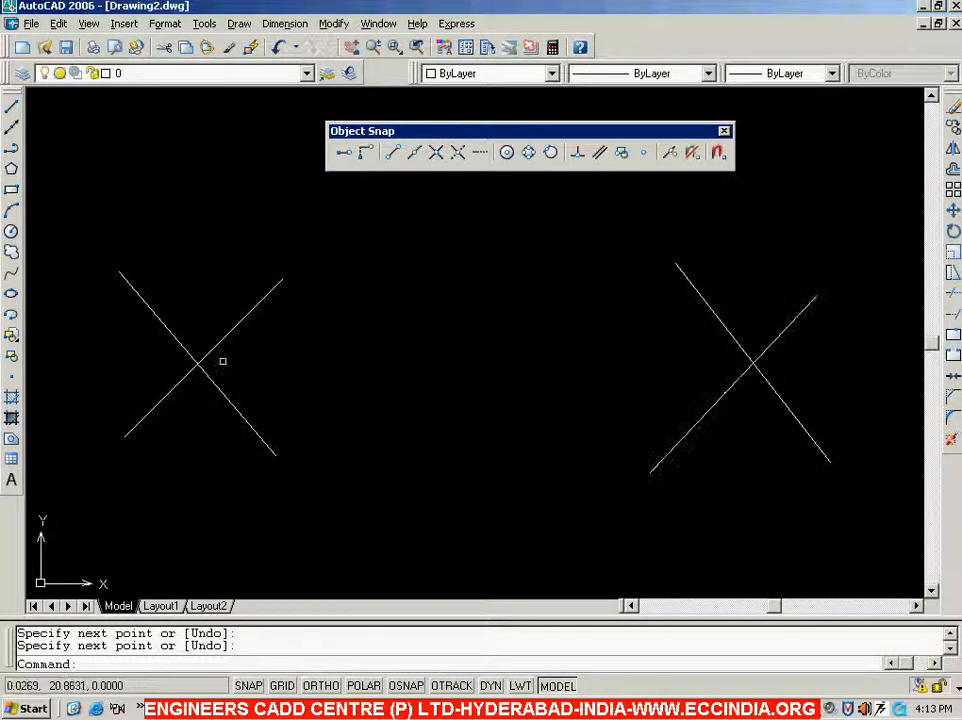
Step: Draw a line from the left X's crossing point to the right X's crossing point using Intersection snaps
click(11, 104)
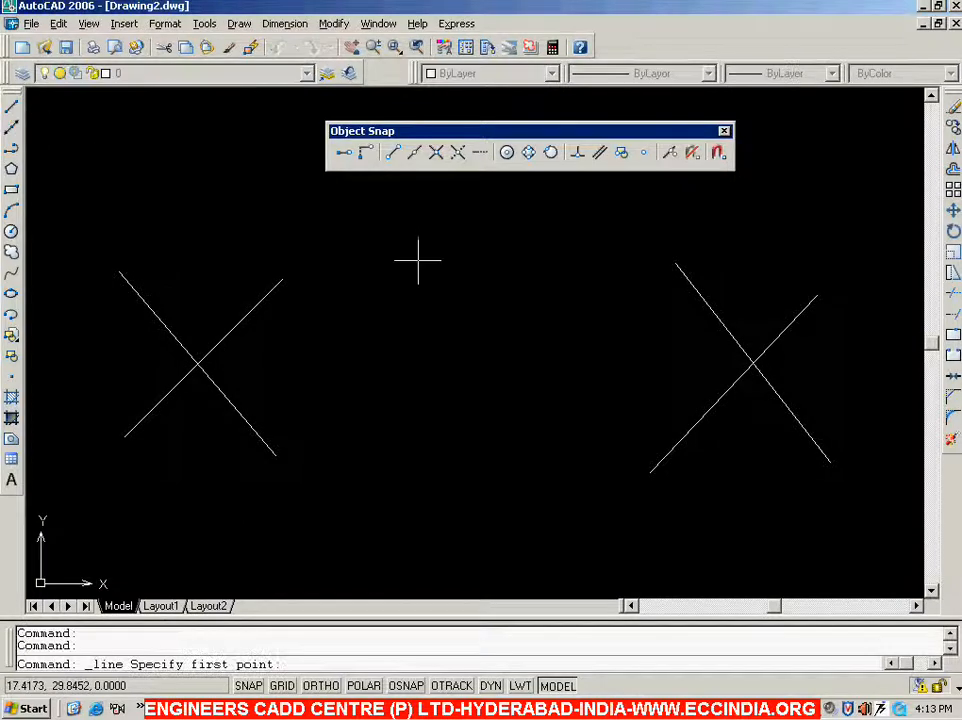
click(437, 155)
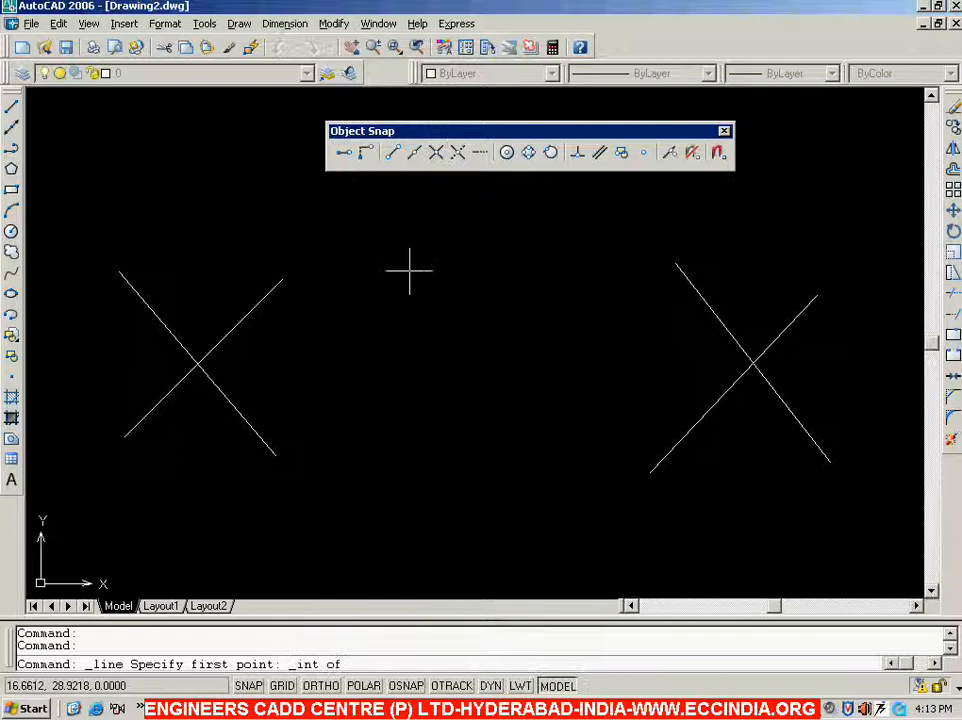
click(198, 364)
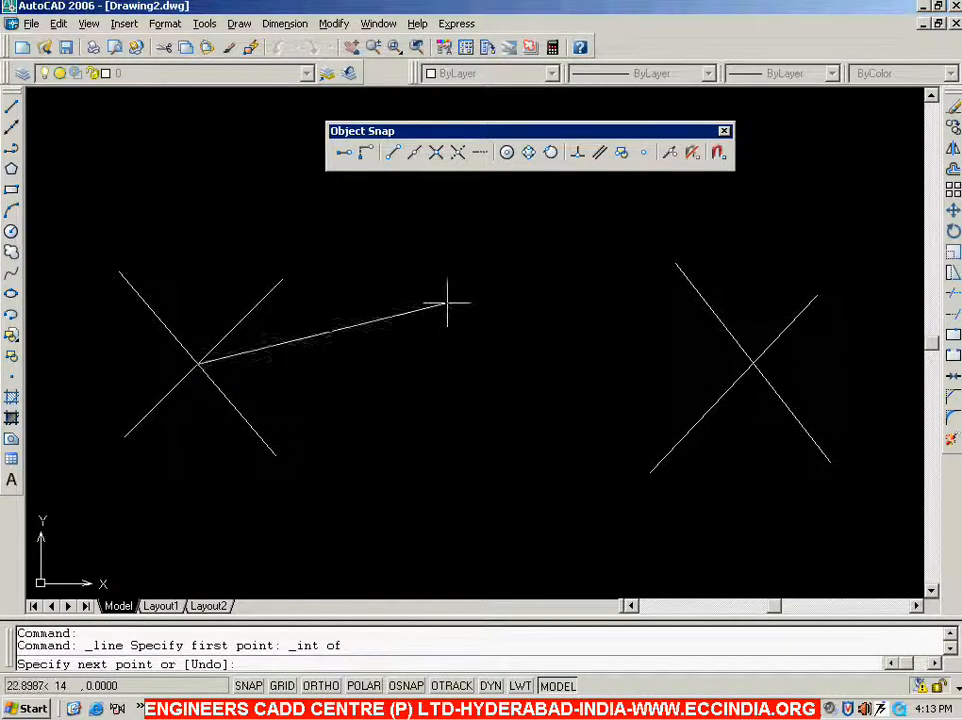
click(436, 153)
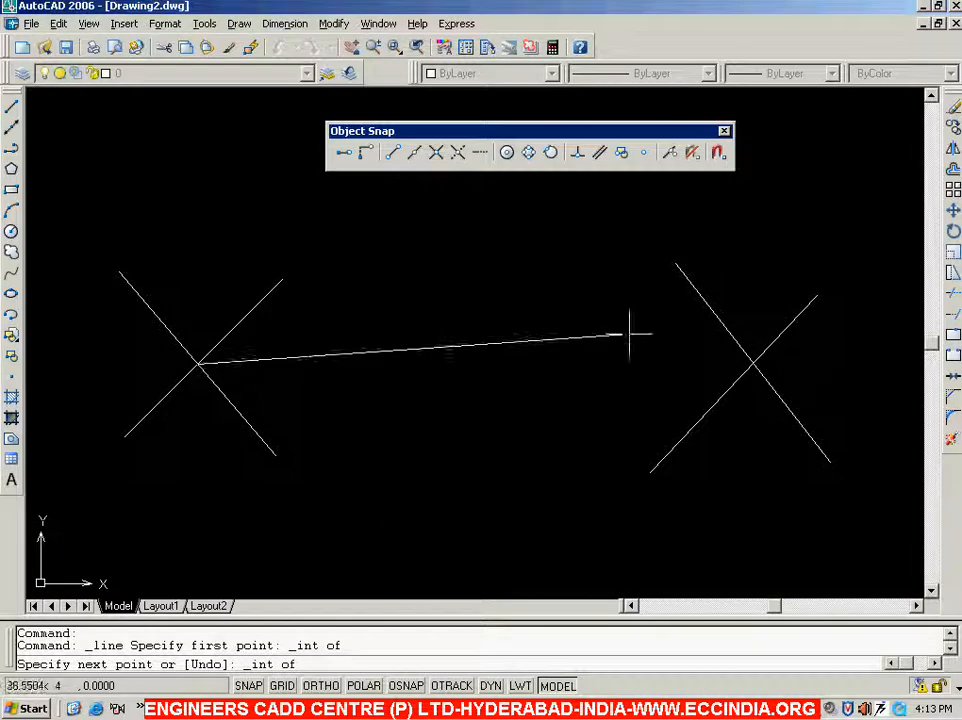
click(754, 363)
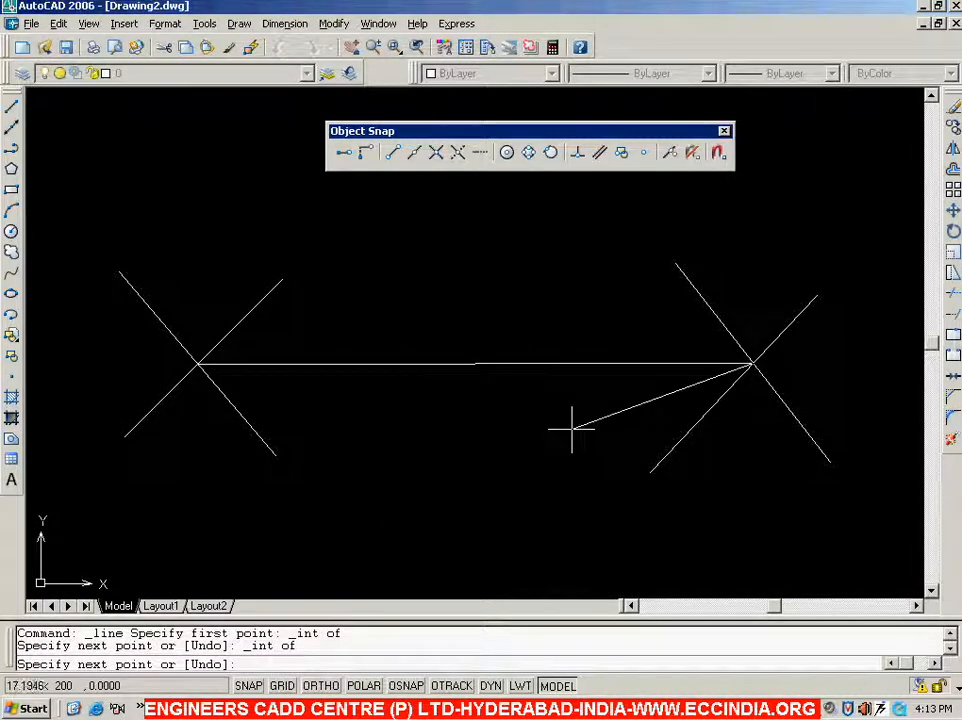
key(Escape)
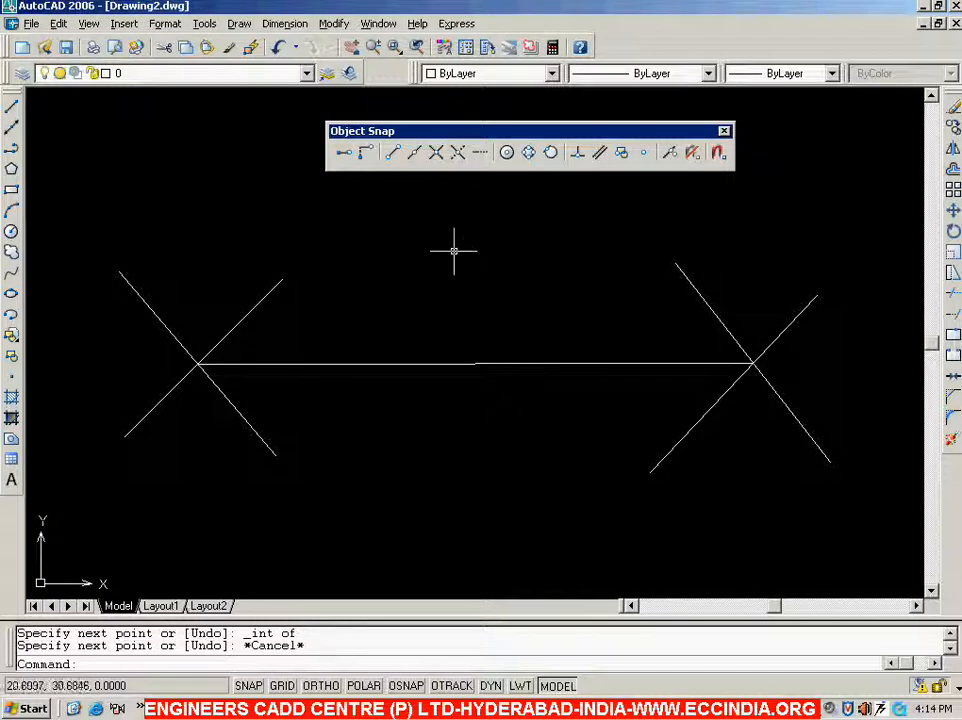
Step: Dock the Object Snap toolbar beside the Modify tools and erase both crosses together with their connecting line
drag(462, 137, 918, 215)
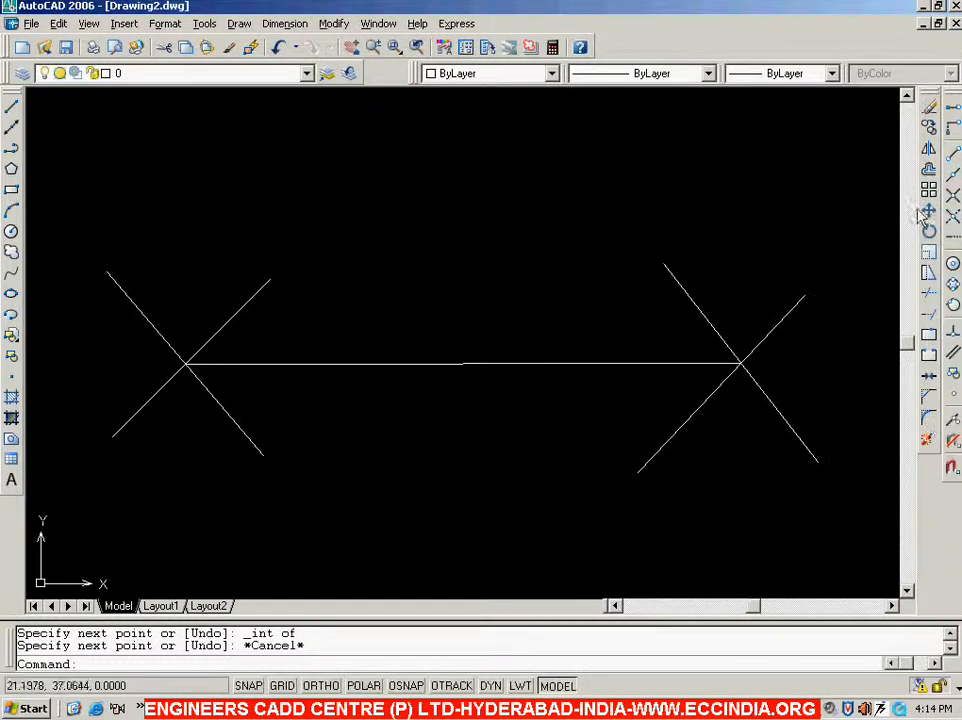
click(80, 243)
click(799, 569)
key(Delete)
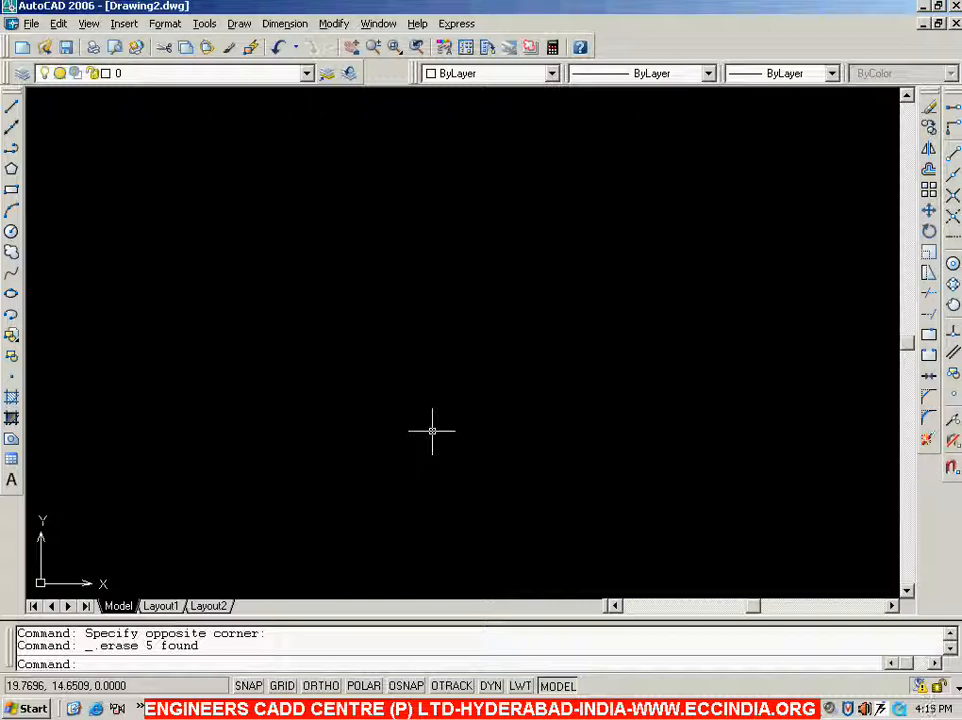
Step: Switch to the workbook PDF in Acrobat Reader, examine Exercise 2's limits, grid and snap requirements and its figures, and return to AutoCAD
middle_drag(99, 509, 201, 395)
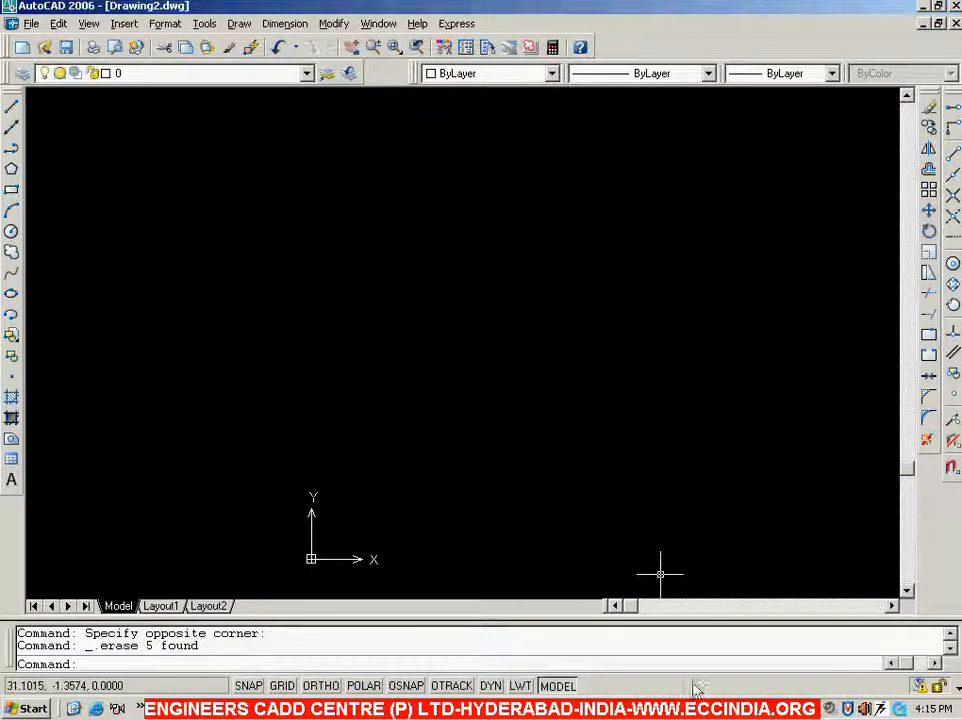
click(675, 708)
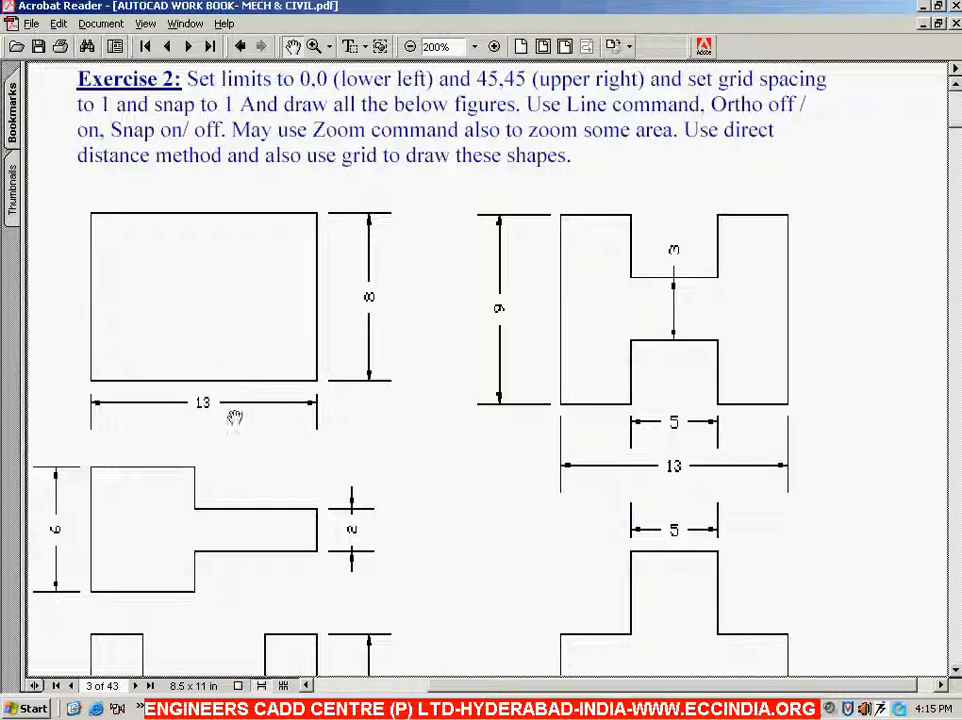
key(alt+Tab)
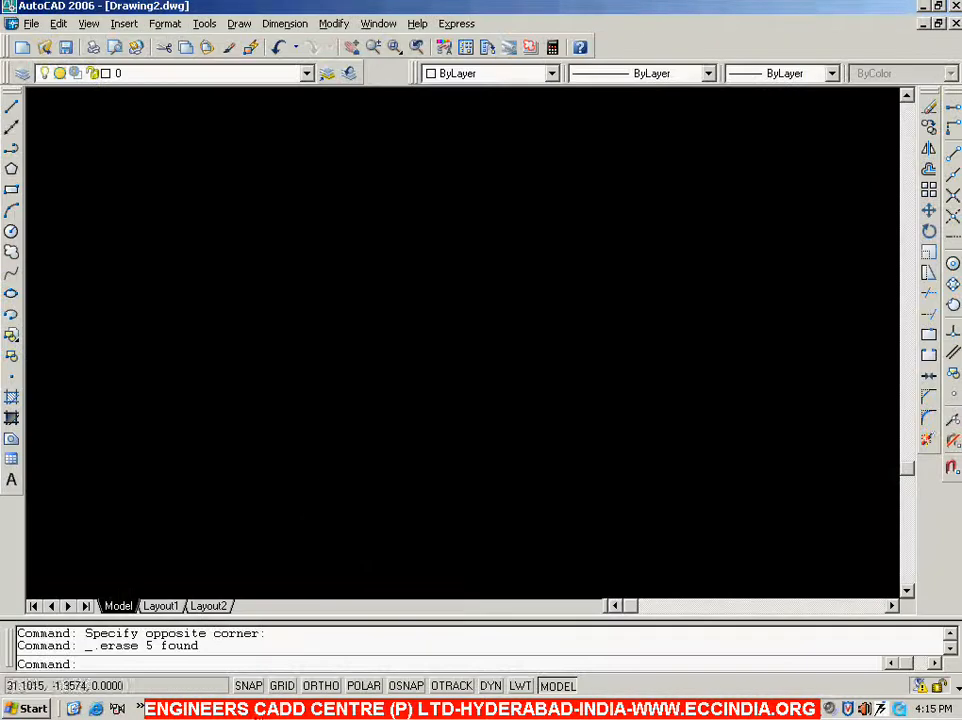
Step: Set the drawing limits with a lower-left corner of 0,0 and an upper-right corner of 15,15
text(lim)
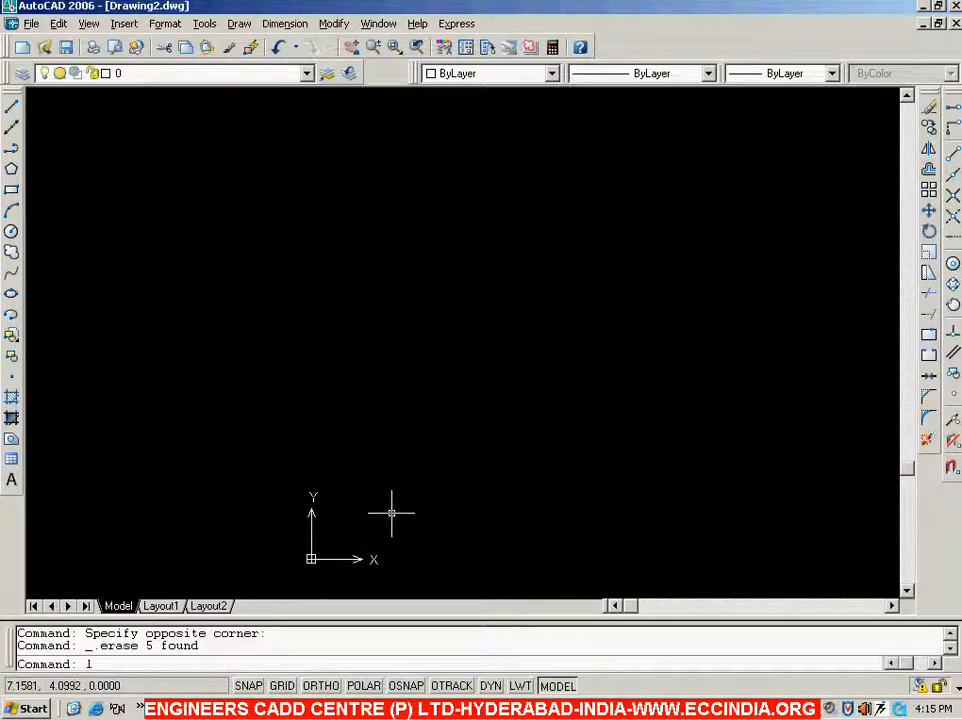
text(its)
key(Return)
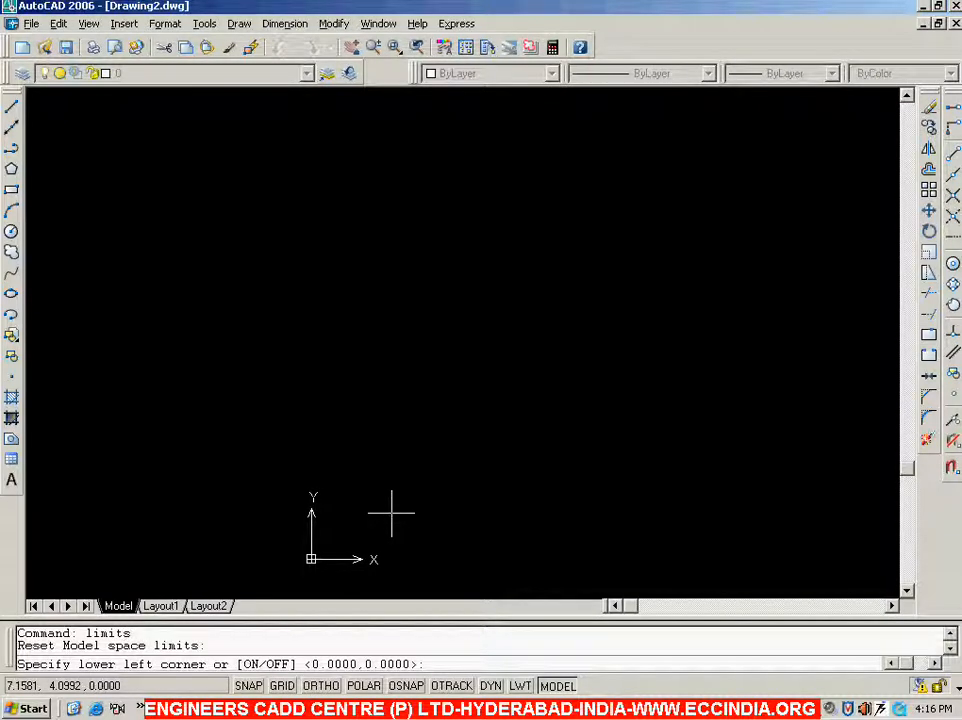
key(Return)
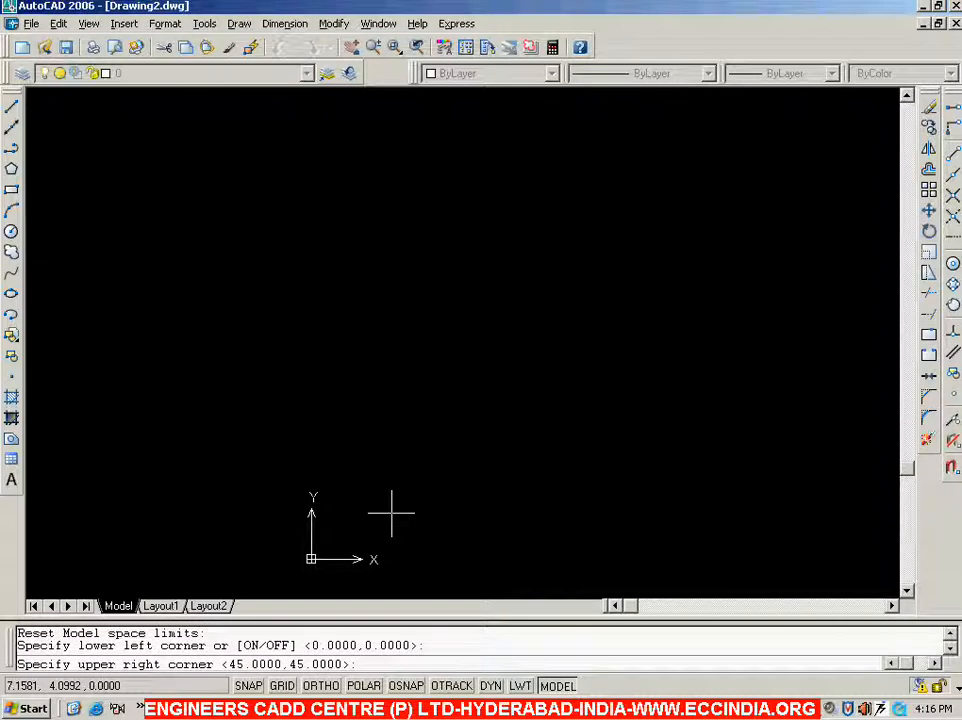
text(15,15)
key(Return)
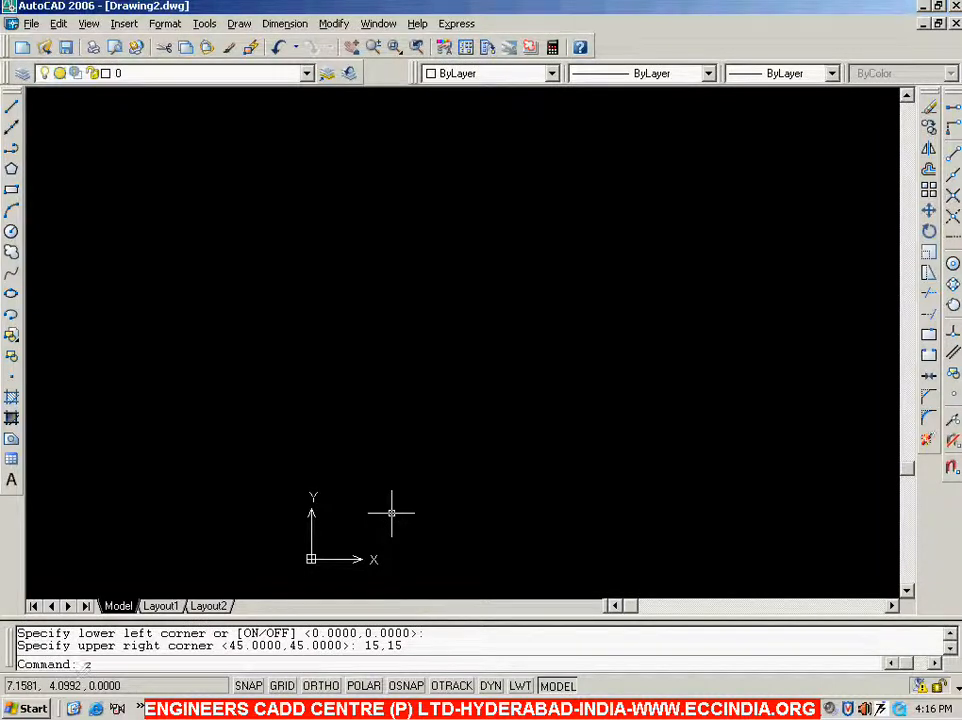
Step: Zoom to All to fit the drawing limits and shift the view so the origin lies inside the drawing area
text(z)
key(Return)
text(a)
key(Return)
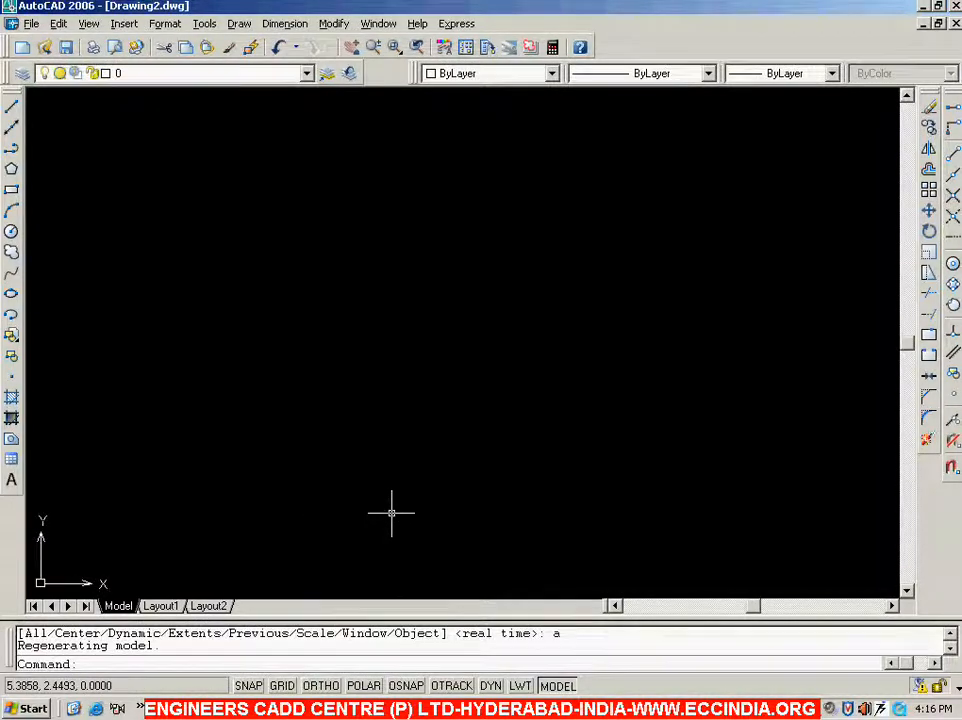
middle_drag(326, 495, 367, 451)
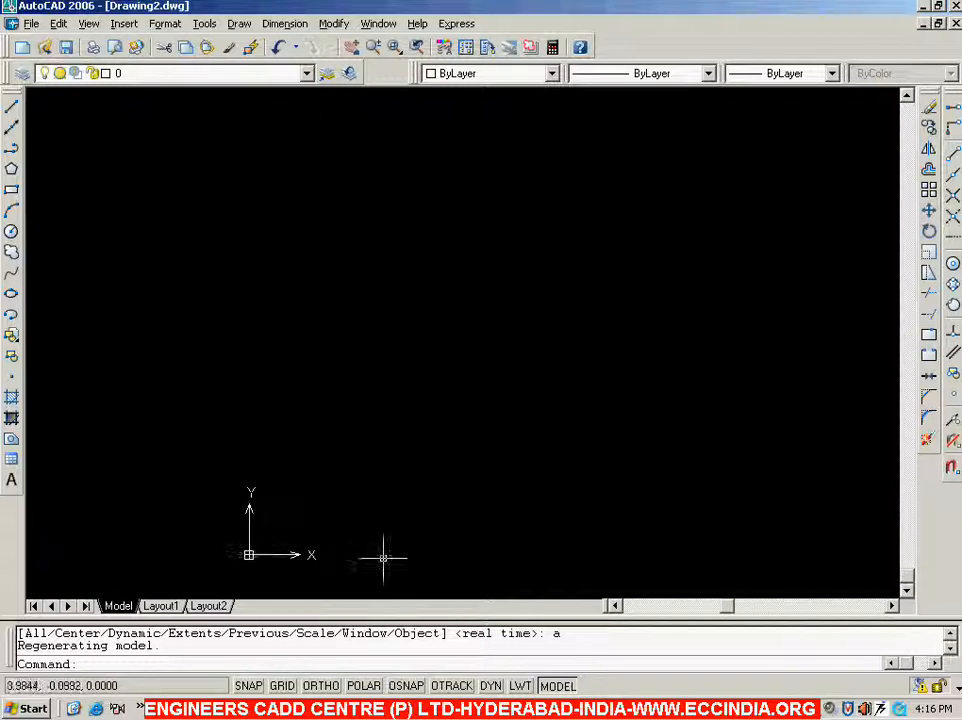
Step: Consult Exercise 2's rectangle in the Acrobat Reader workbook, start its outline in AutoCAD with a line from 0,0, and recheck the figure's dimensions
click(655, 709)
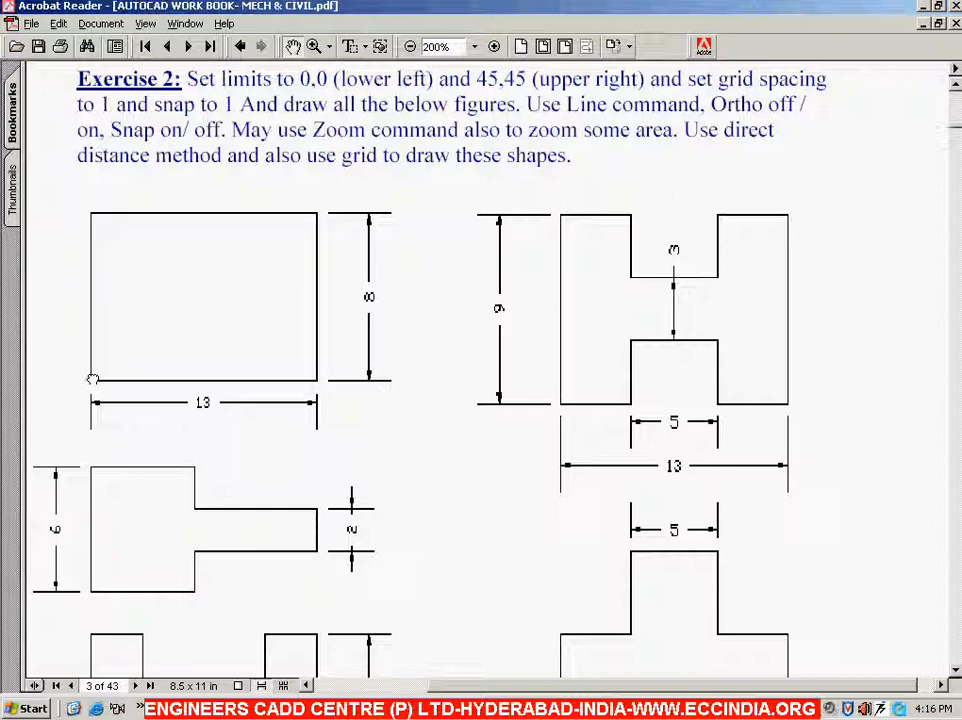
click(606, 708)
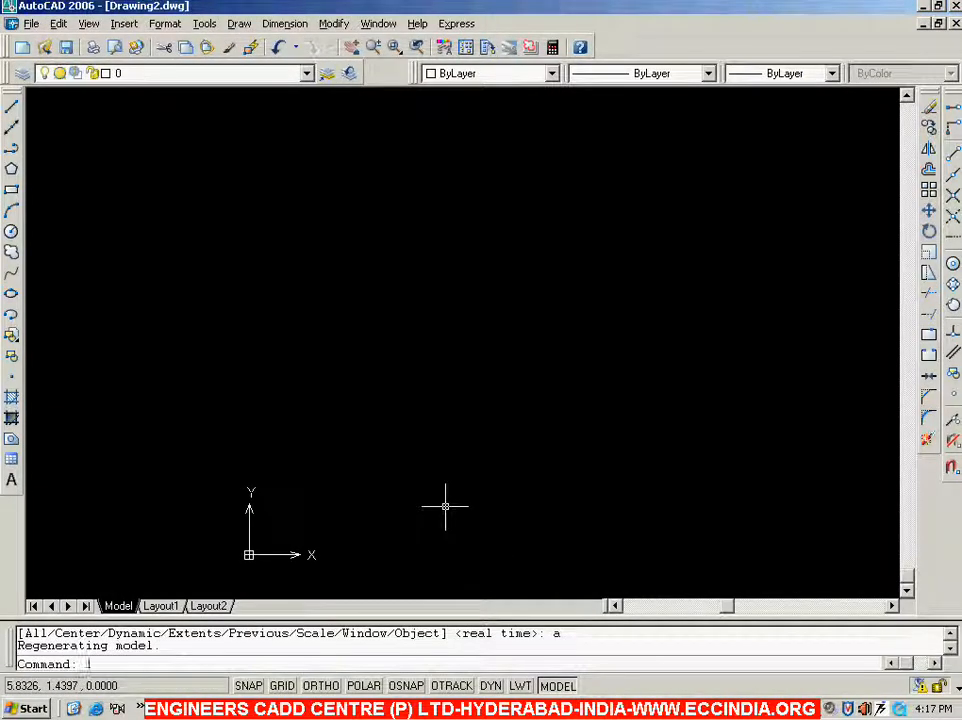
text(l)
key(Return)
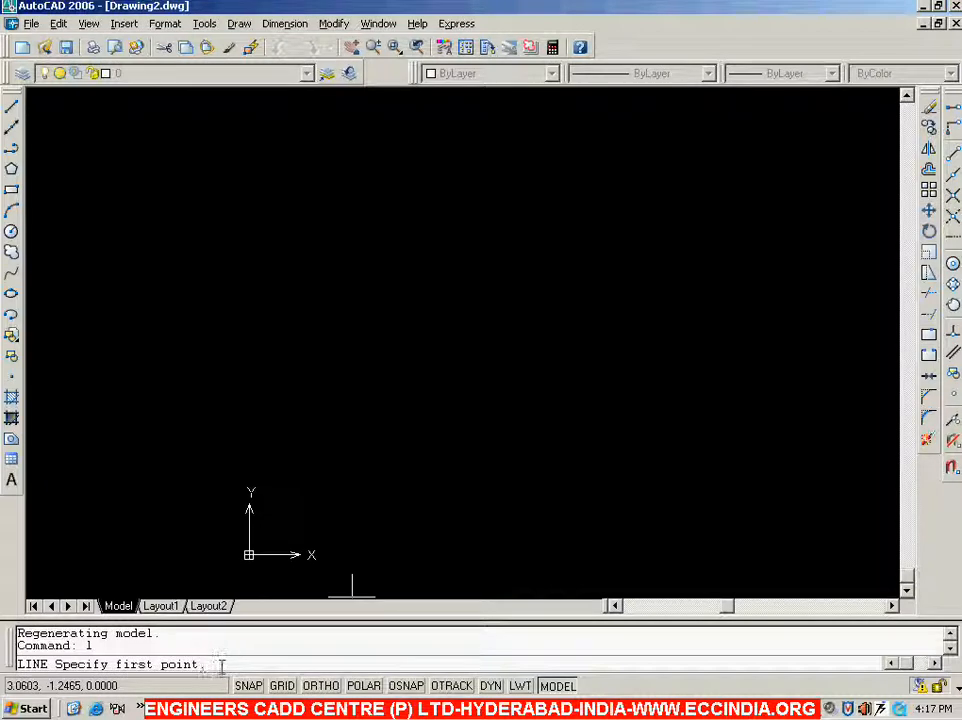
text(0,0)
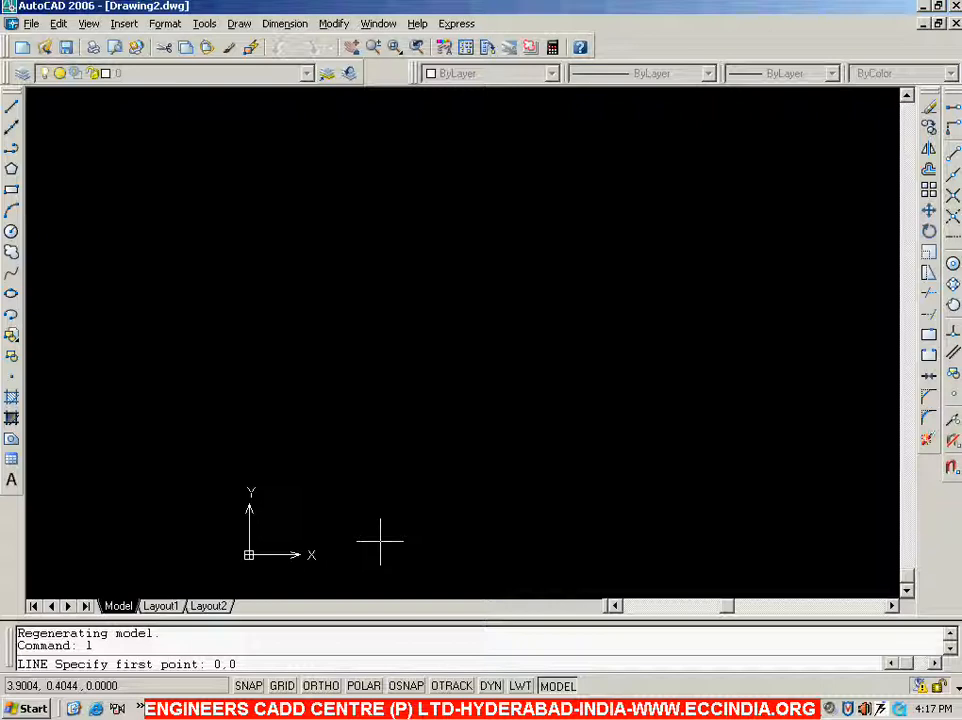
key(Return)
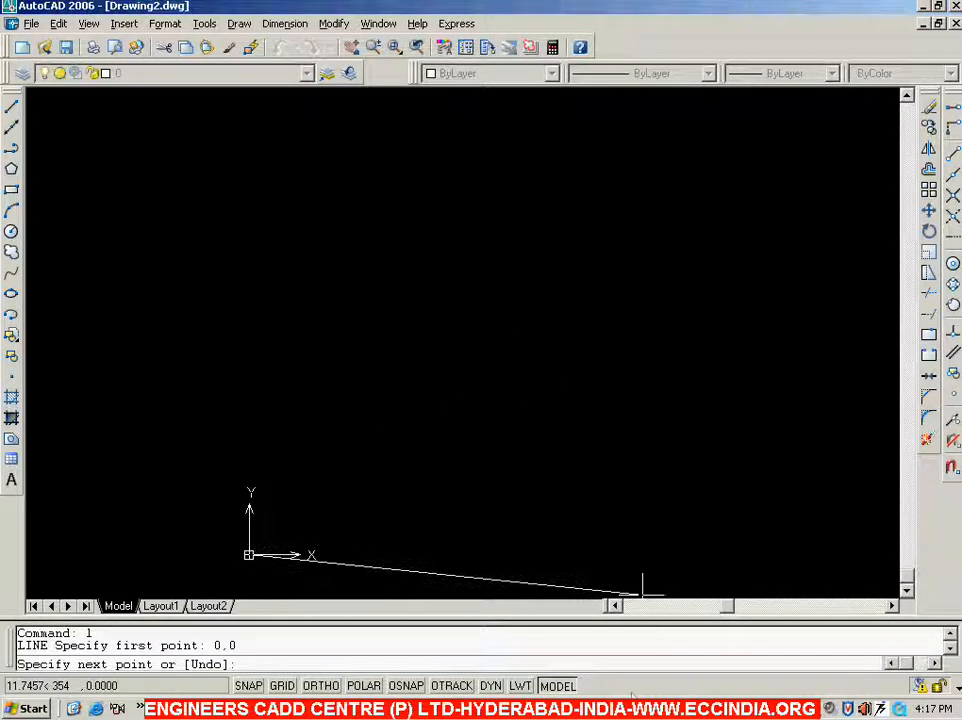
key(alt+Tab)
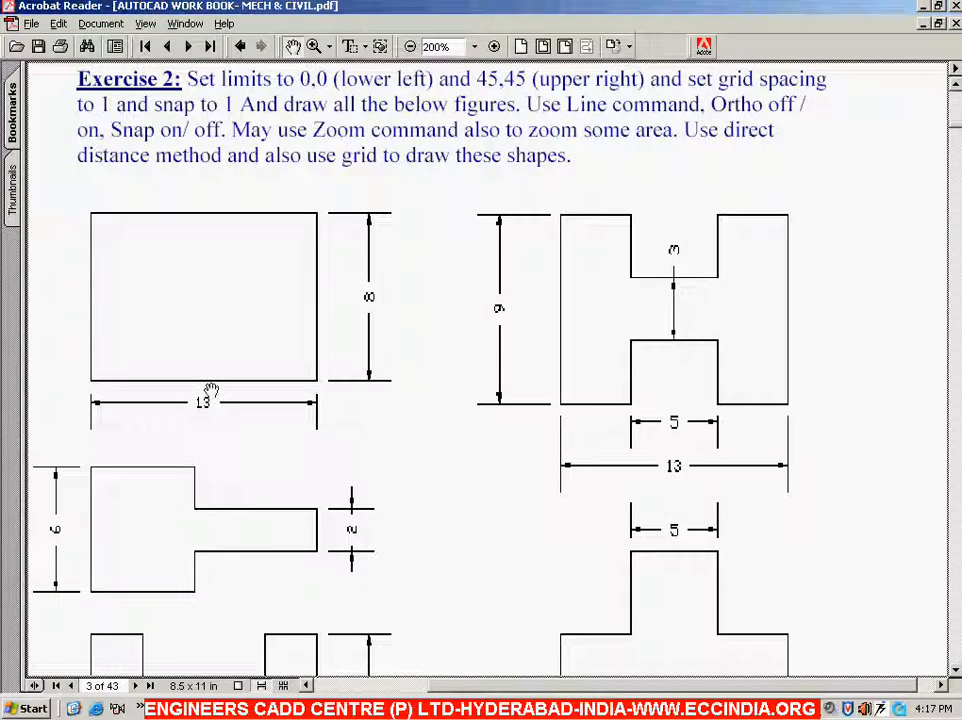